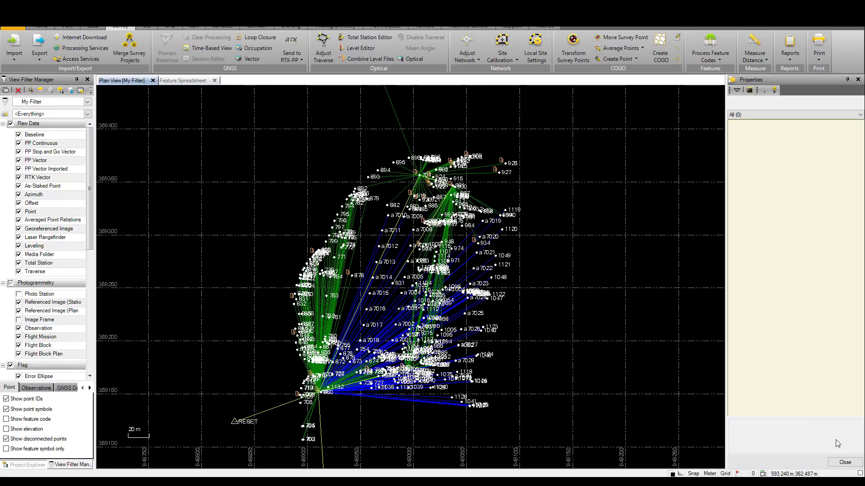
- Hide the Total Station and RTK Vector raw data in the plan view's My Filter
{"action": "left_click", "coordinate": [19, 263]}
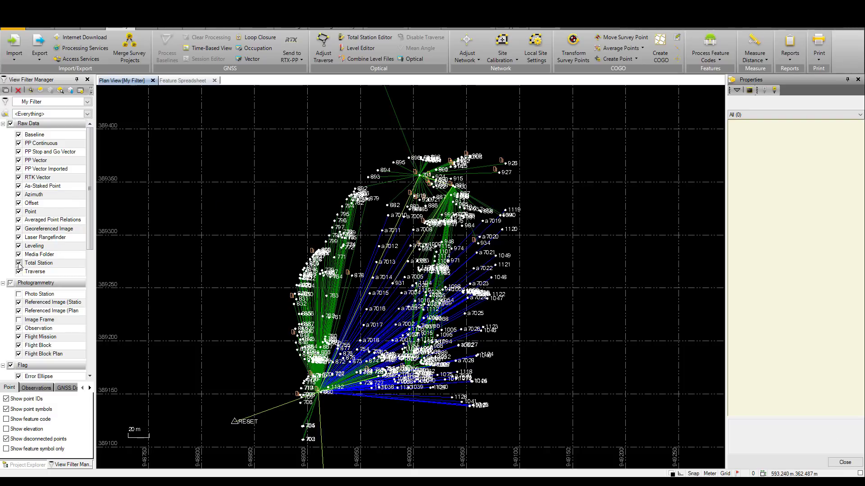
{"action": "left_click", "coordinate": [18, 177]}
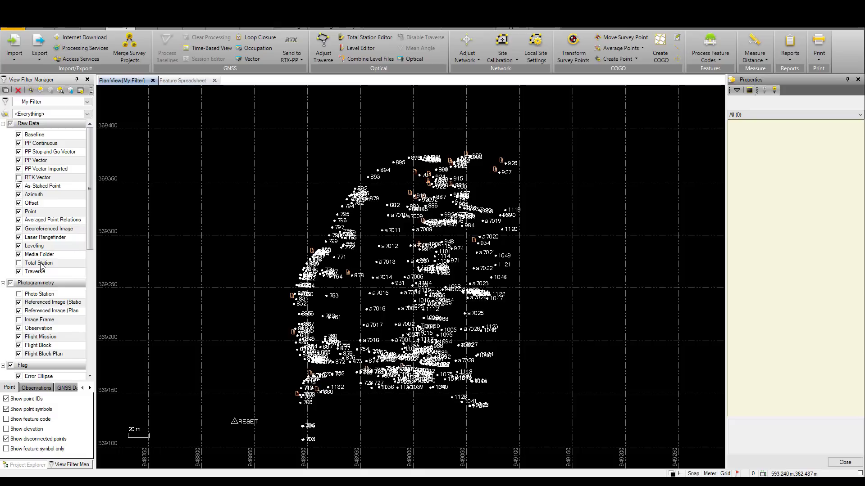
- Process the feature codes of the rtd topo.jxl point source and decline viewing the processing report
{"action": "left_click", "coordinate": [705, 40]}
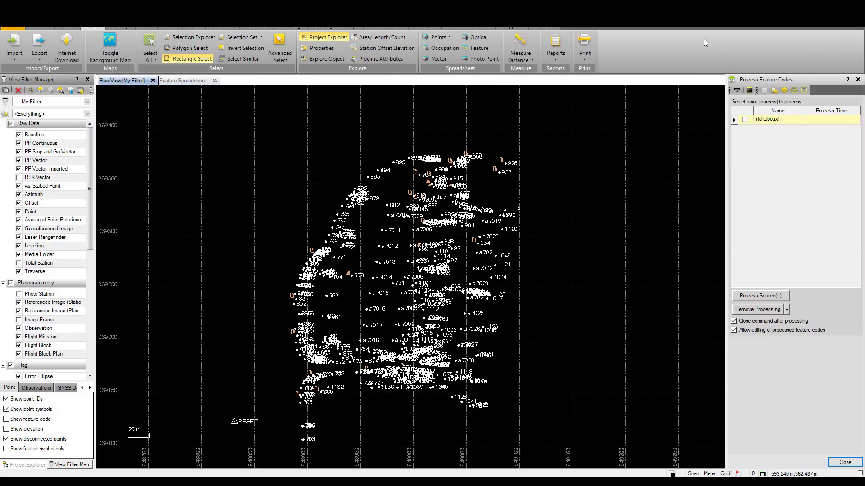
{"action": "left_click", "coordinate": [745, 119]}
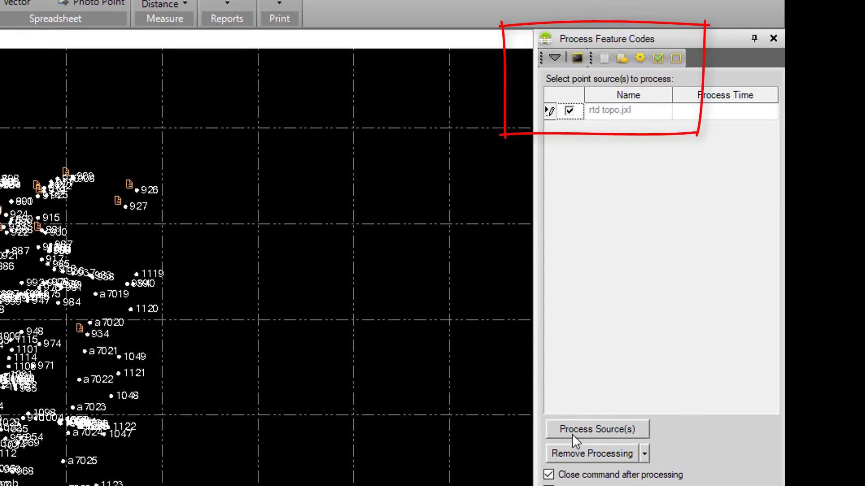
{"action": "left_click", "coordinate": [570, 427]}
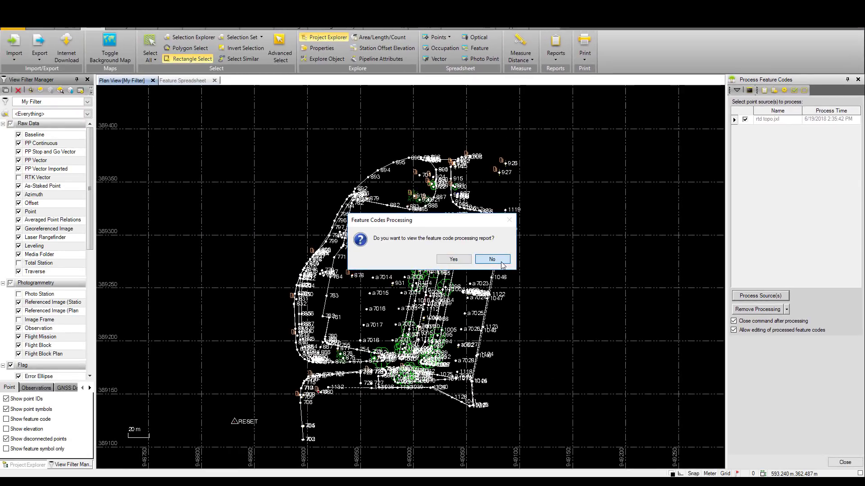
{"action": "left_click", "coordinate": [501, 263]}
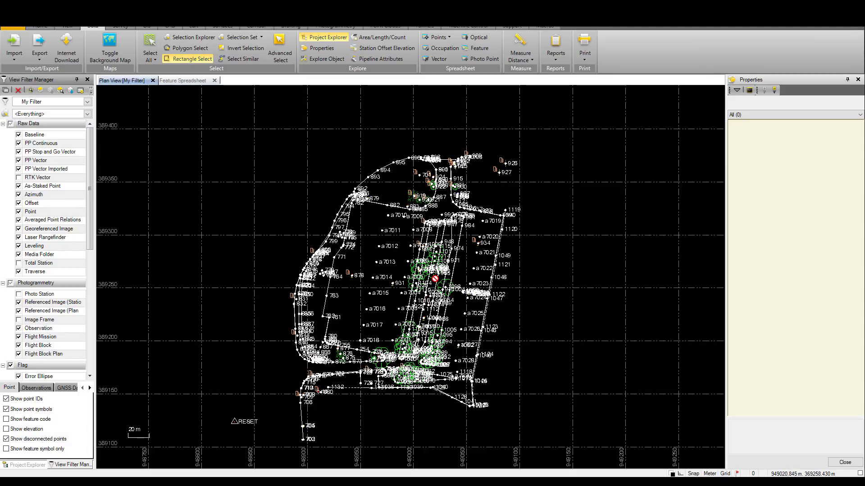
- Use Select Points to select all points whose BroadleafTree/Type attribute value is Elm
{"action": "mouse_move", "coordinate": [435, 279]}
{"action": "left_click", "coordinate": [157, 55]}
{"action": "left_click", "coordinate": [166, 71]}
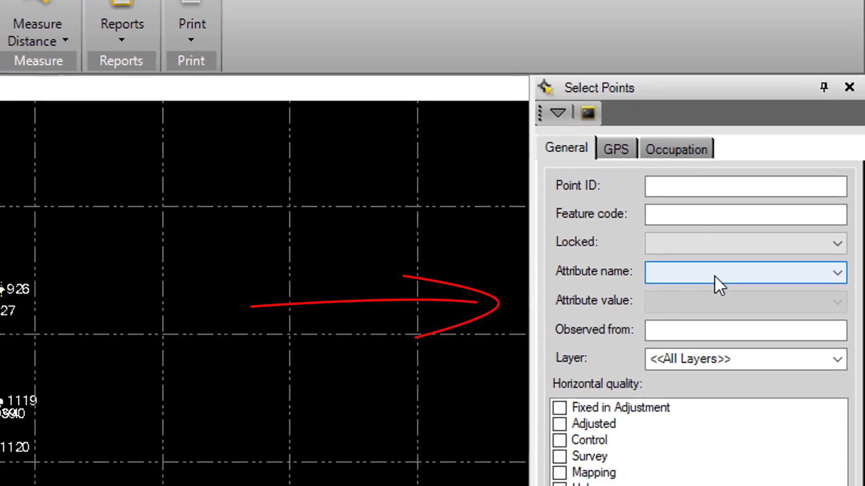
{"action": "left_click", "coordinate": [689, 286]}
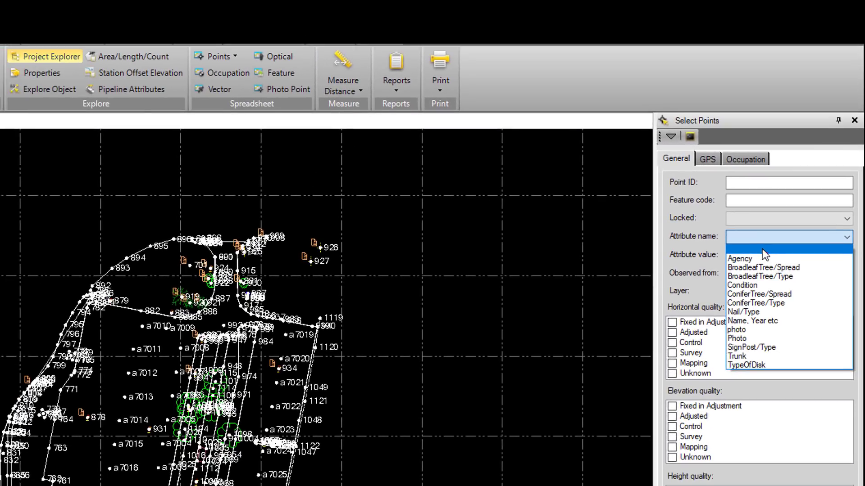
{"action": "left_click", "coordinate": [782, 277]}
{"action": "left_click", "coordinate": [844, 256]}
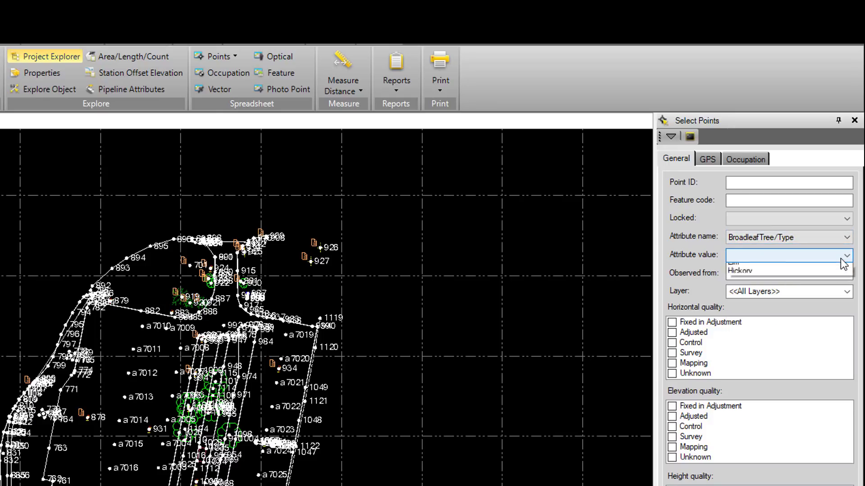
{"action": "left_click", "coordinate": [758, 276]}
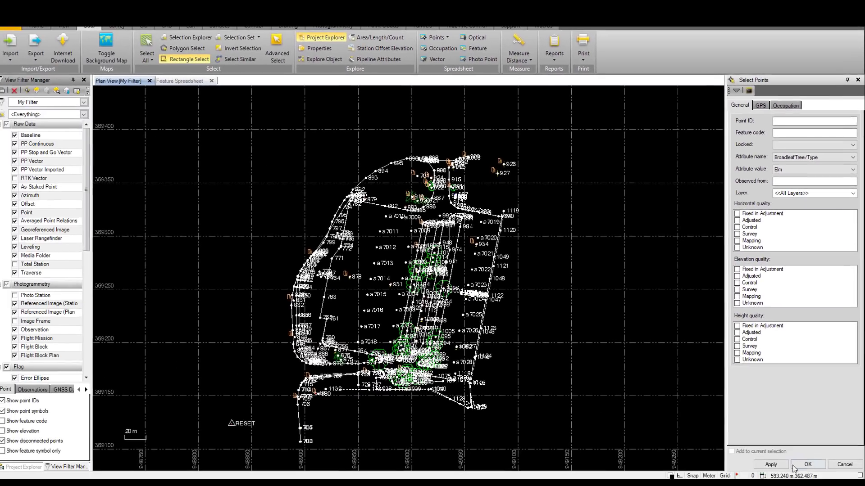
{"action": "left_click", "coordinate": [771, 464]}
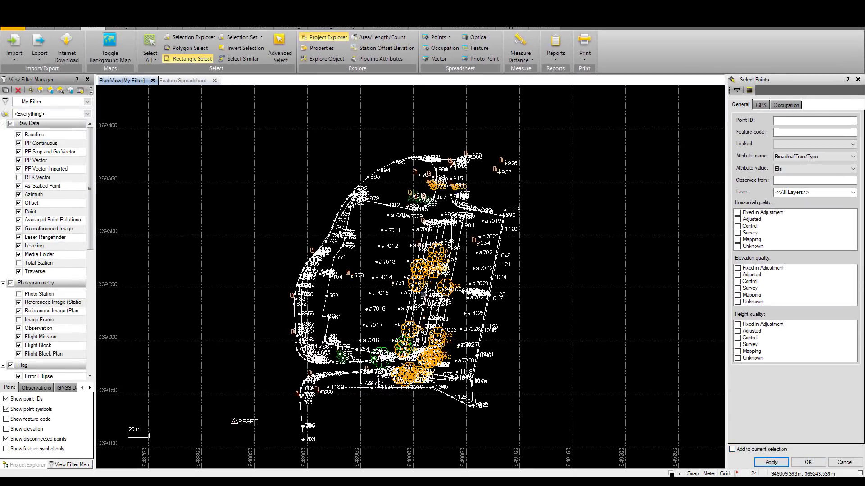
{"action": "right_click", "coordinate": [467, 268]}
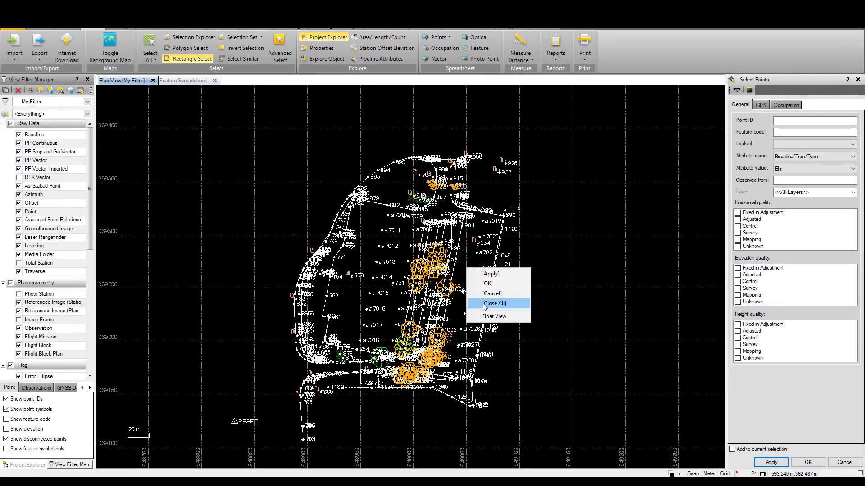
{"action": "left_click", "coordinate": [750, 131]}
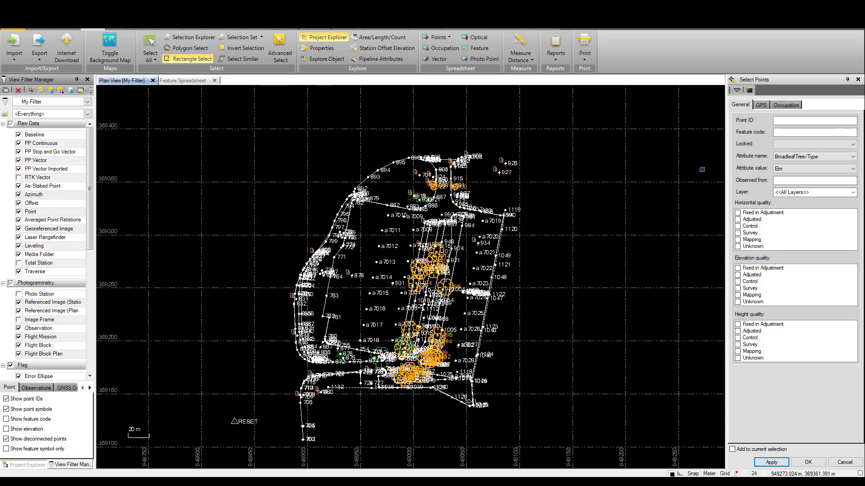
- Start the Advanced Select command and clear the current selection in the plan view
{"action": "left_click", "coordinate": [154, 59]}
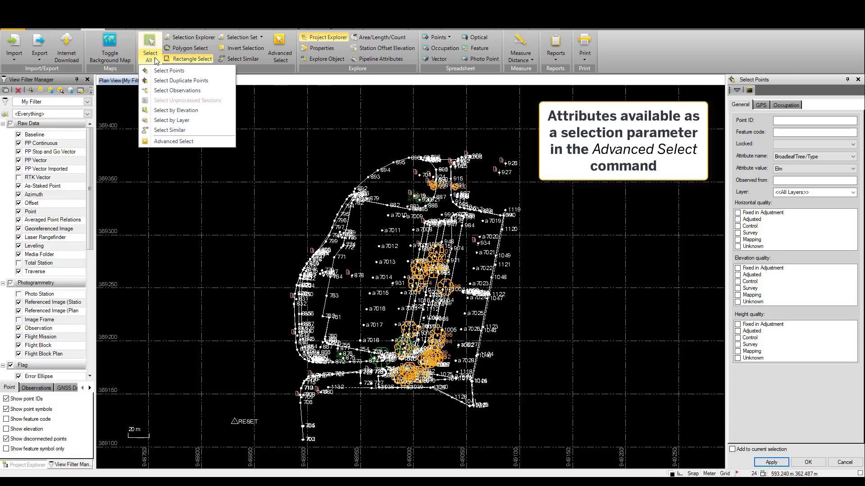
{"action": "left_click", "coordinate": [178, 139]}
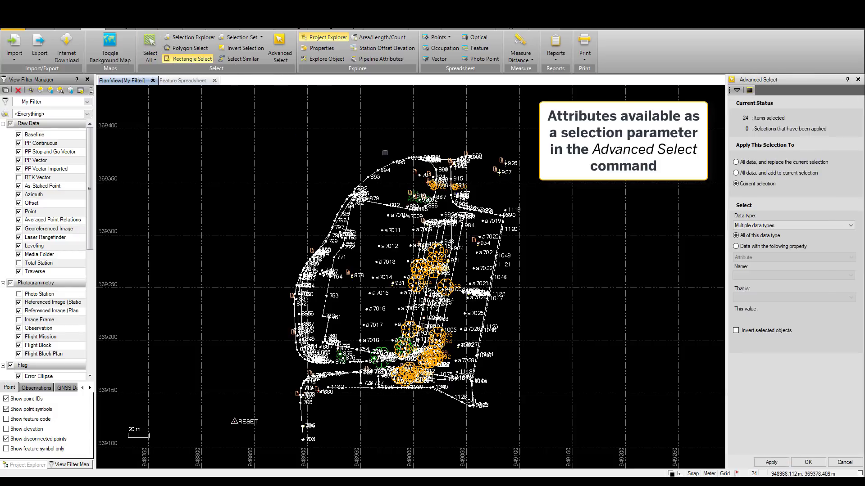
{"action": "left_click", "coordinate": [625, 243]}
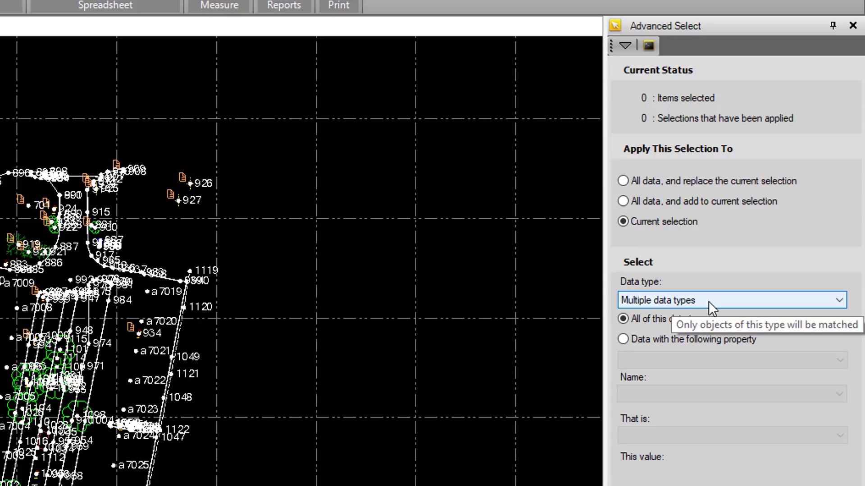
{"action": "left_click", "coordinate": [708, 301]}
{"action": "left_click", "coordinate": [709, 302]}
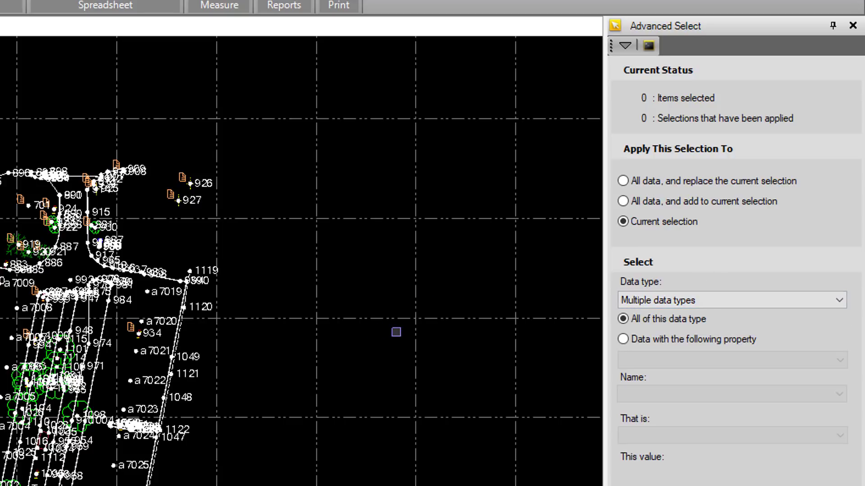
- Apply the advanced selection to all data, replacing the current selection, with data type Point and the Attribute property
{"action": "left_click", "coordinate": [625, 182]}
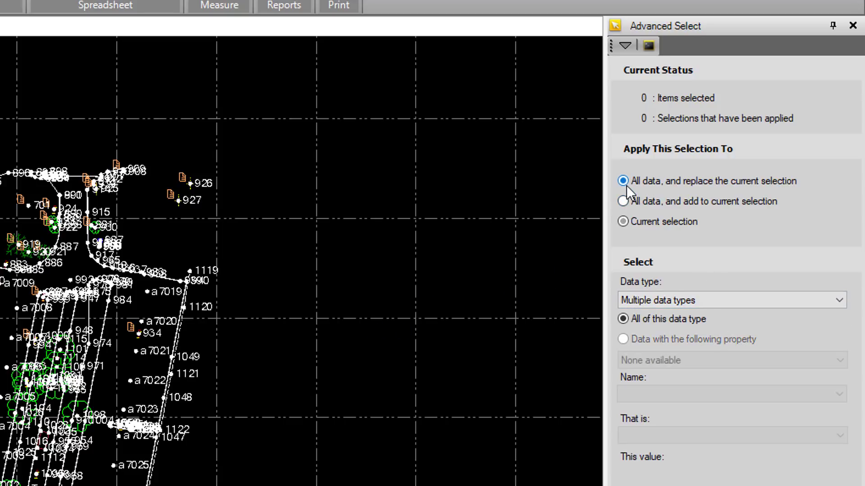
{"action": "left_click", "coordinate": [708, 300]}
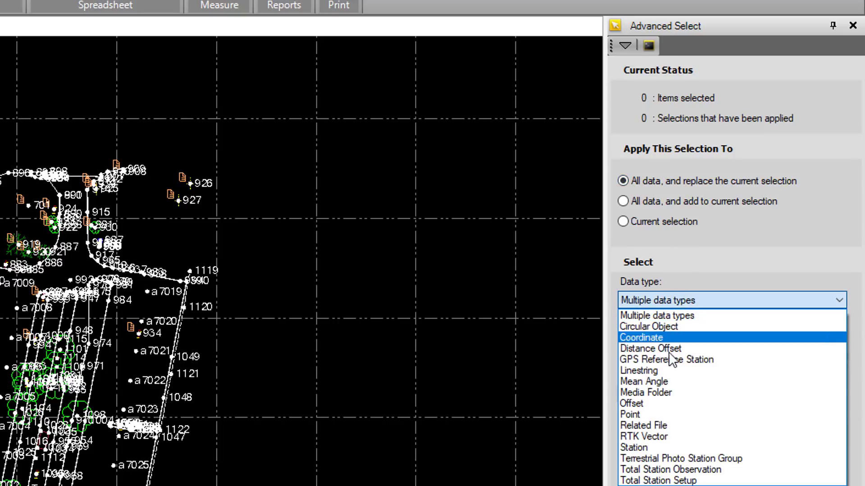
{"action": "left_click", "coordinate": [641, 412]}
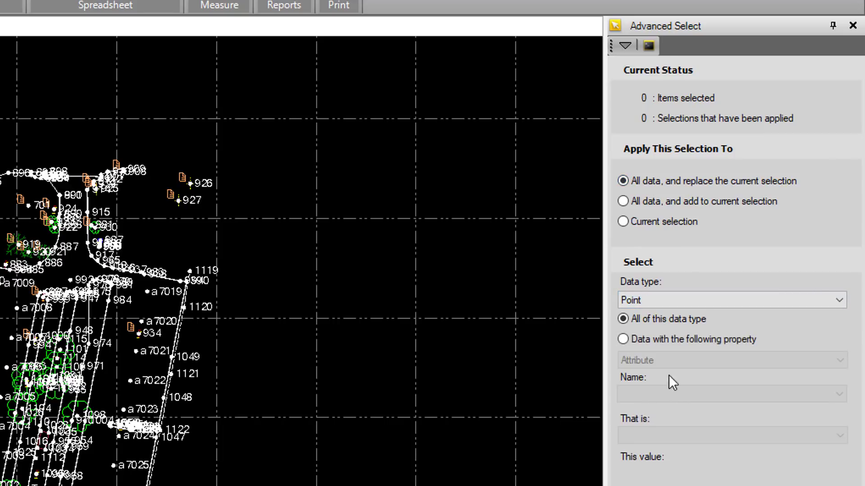
{"action": "left_click", "coordinate": [623, 340]}
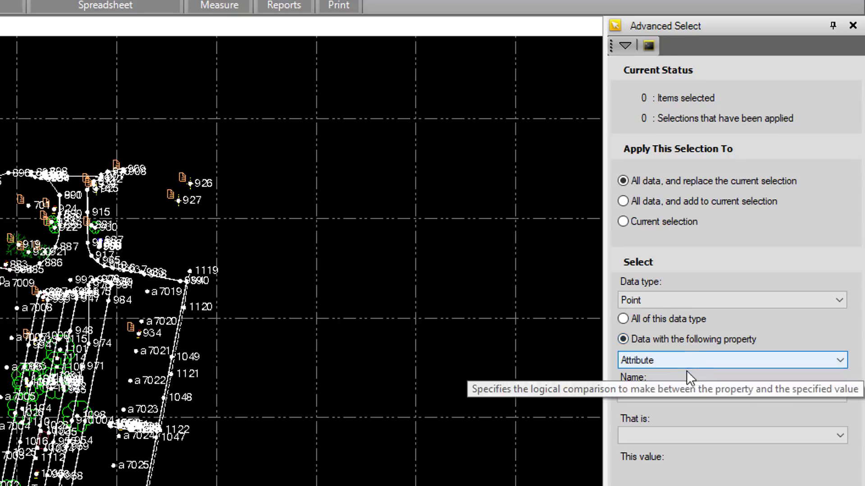
{"action": "left_click", "coordinate": [671, 359]}
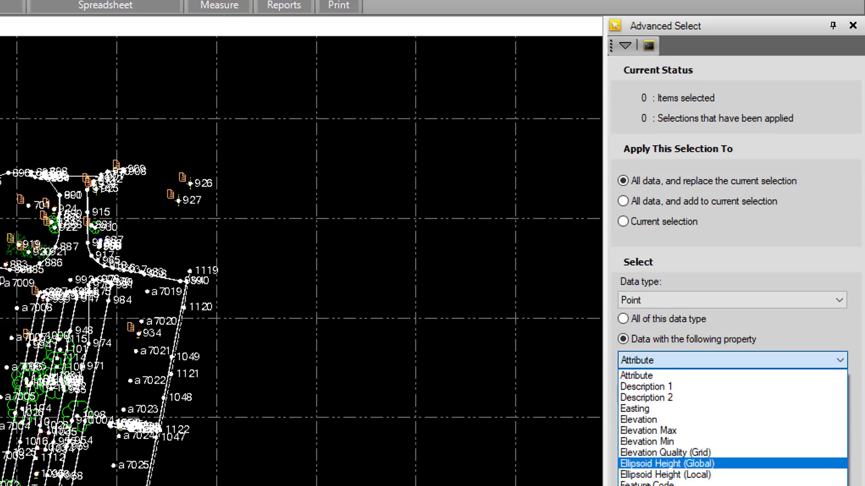
{"action": "left_click", "coordinate": [635, 376]}
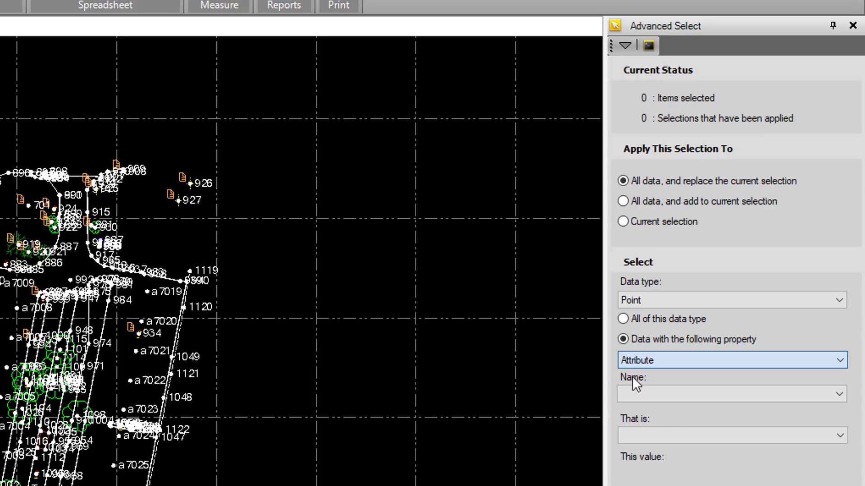
- Select the points whose BroadleafTree/Type attribute equals Elm and inspect the selected trees in the plan view
{"action": "left_click", "coordinate": [637, 395]}
{"action": "left_click", "coordinate": [693, 431]}
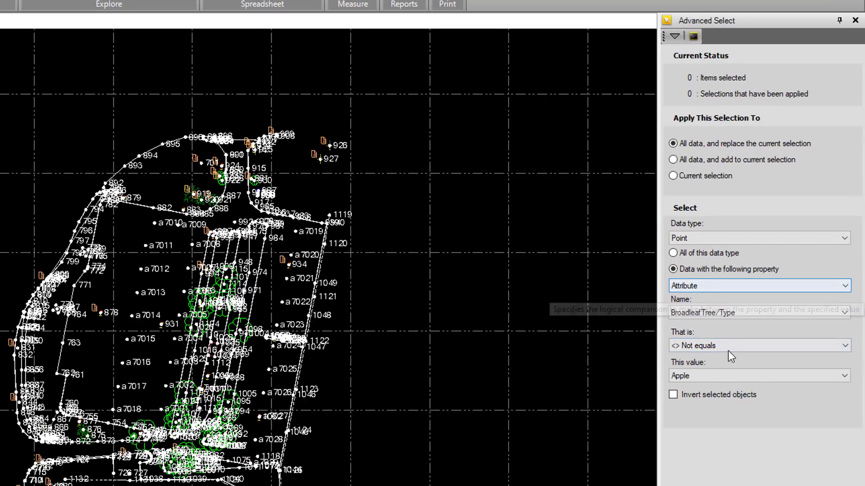
{"action": "left_click", "coordinate": [733, 343]}
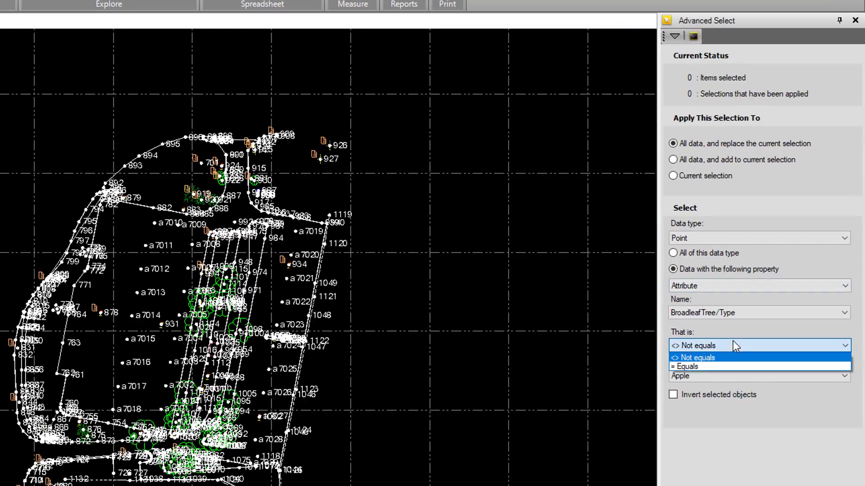
{"action": "left_click", "coordinate": [696, 366]}
{"action": "left_click", "coordinate": [697, 378]}
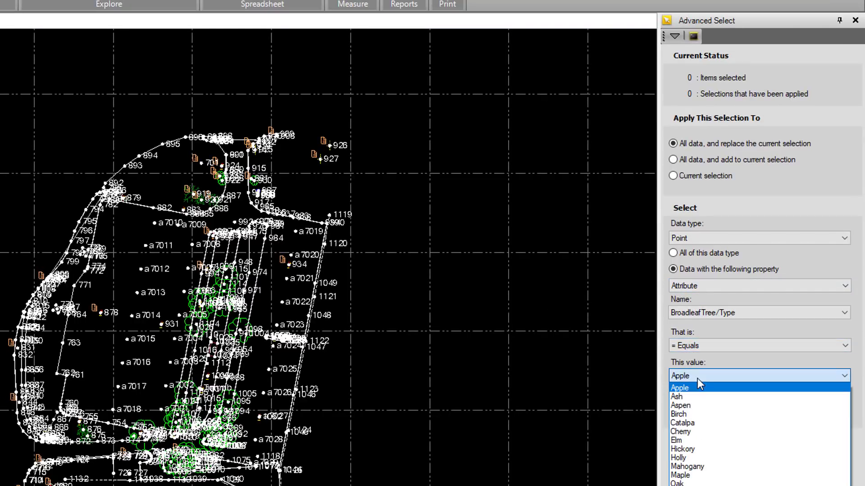
{"action": "left_click", "coordinate": [692, 440]}
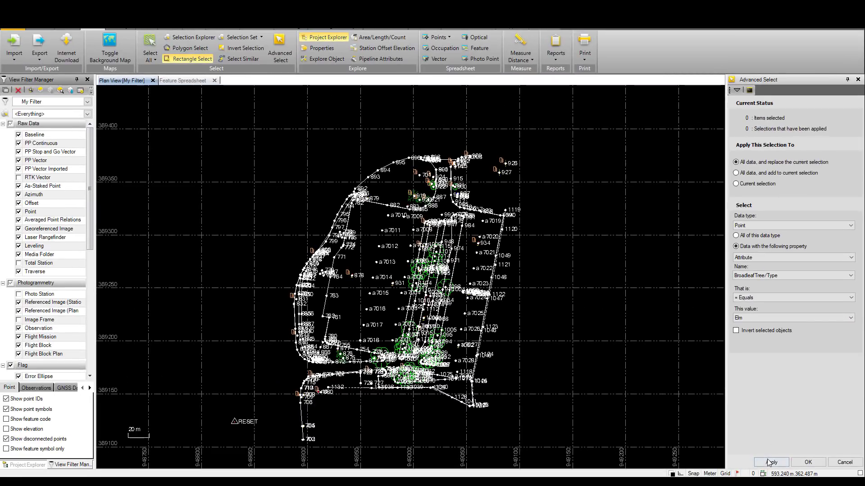
{"action": "left_click", "coordinate": [768, 460]}
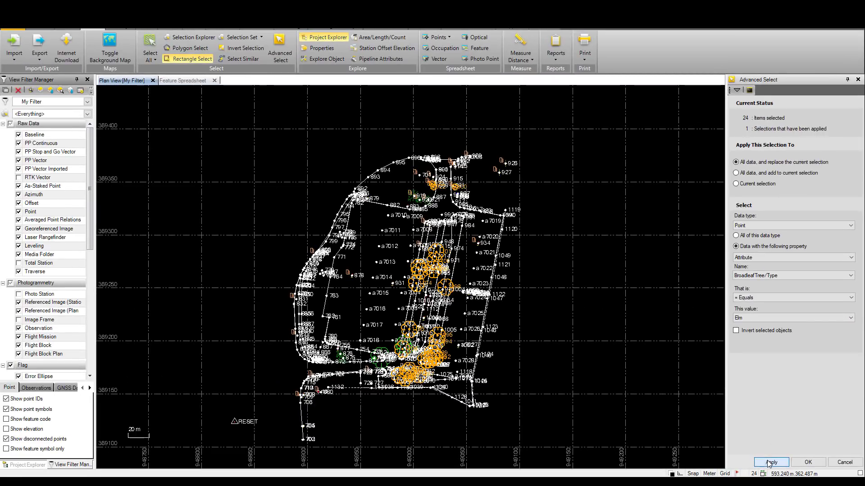
{"action": "scroll", "coordinate": [403, 343], "scroll_direction": "up", "scroll_amount": 1}
{"action": "scroll", "coordinate": [404, 343], "scroll_direction": "up", "scroll_amount": 3}
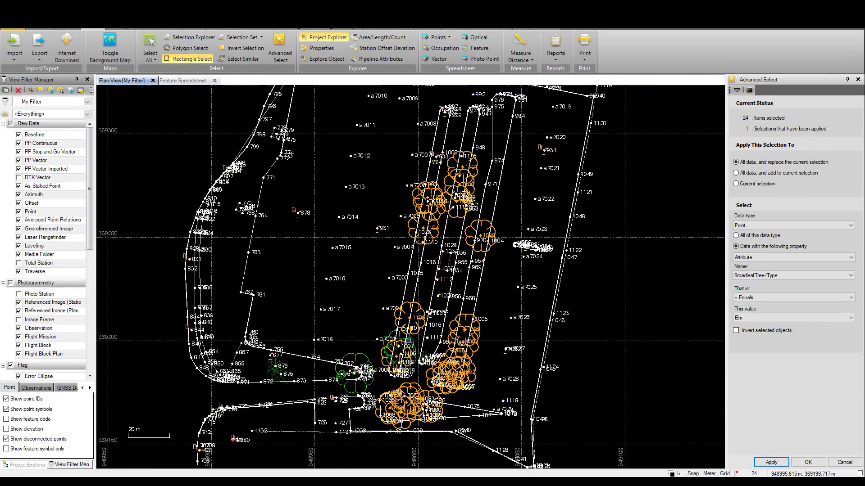
{"action": "scroll", "coordinate": [409, 340], "scroll_direction": "down", "scroll_amount": 3}
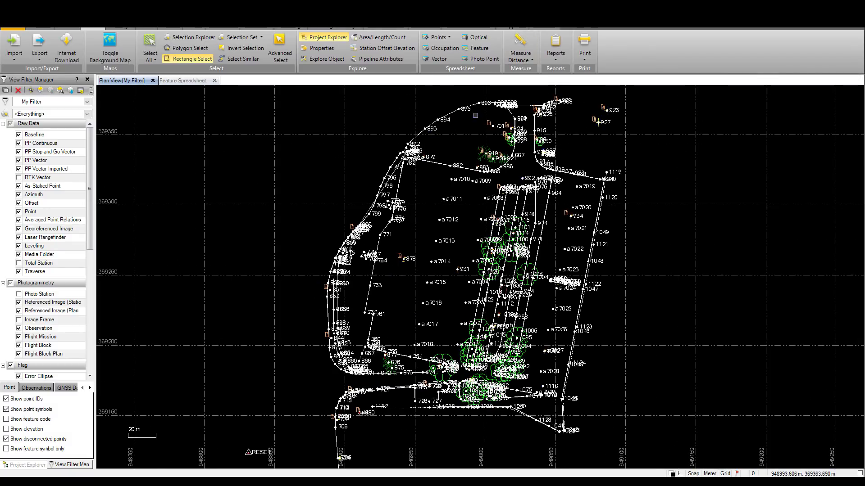
- Open a new feature spreadsheet and display only the BroadleafTree features in it
{"action": "left_click", "coordinate": [473, 49]}
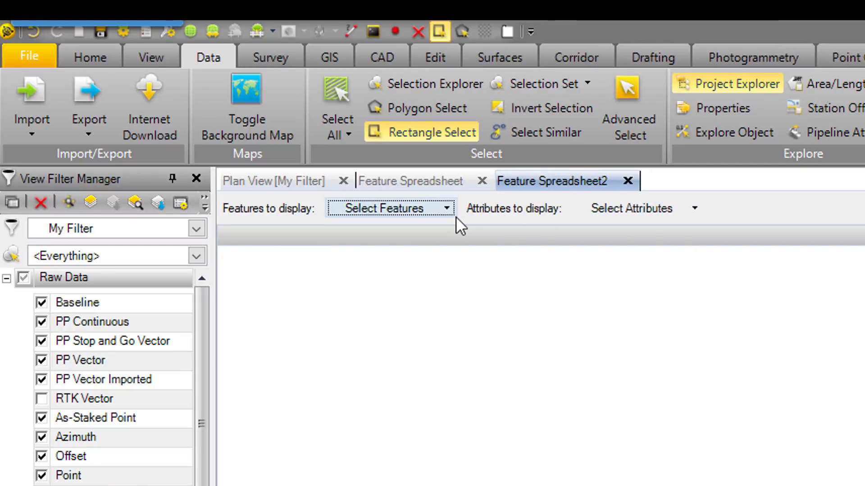
{"action": "left_click", "coordinate": [446, 209]}
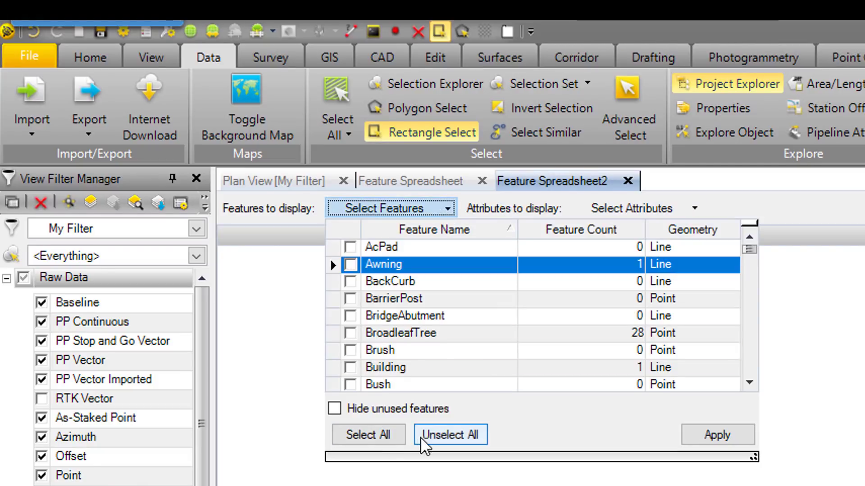
{"action": "left_click", "coordinate": [368, 437]}
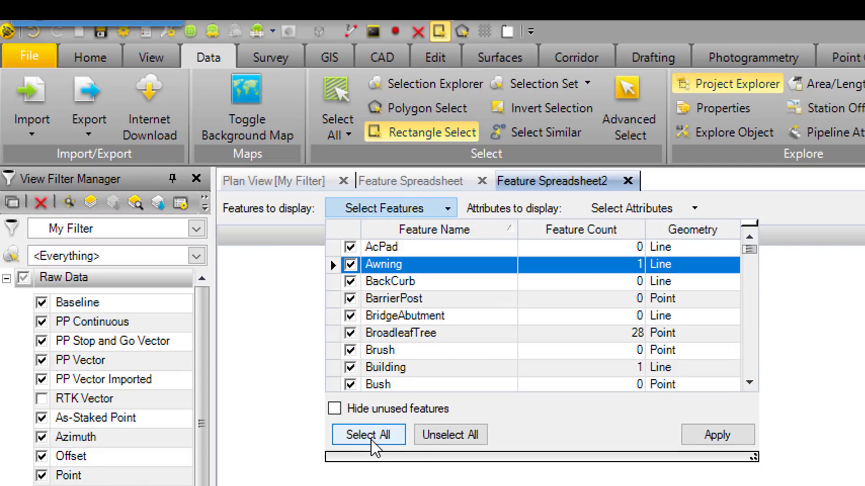
{"action": "left_click", "coordinate": [449, 436]}
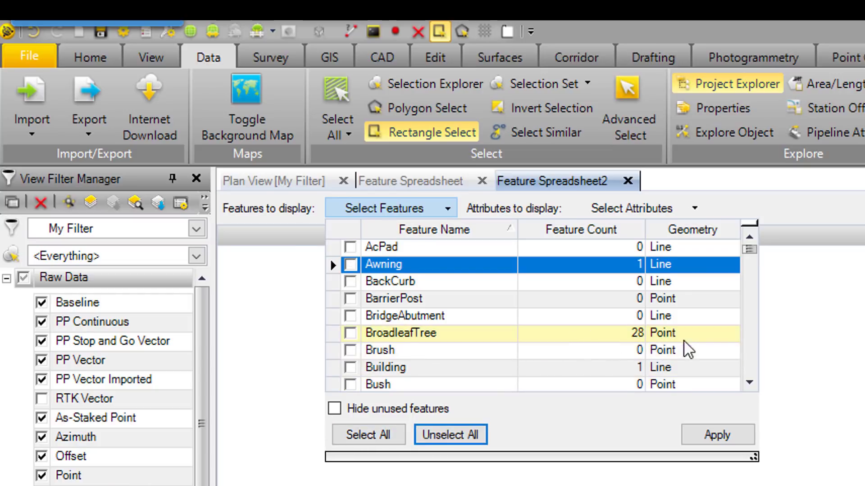
{"action": "left_click", "coordinate": [351, 333]}
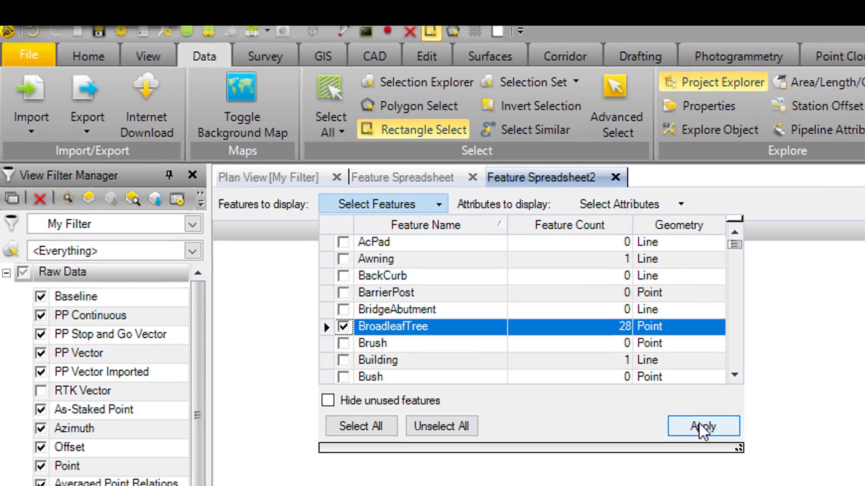
{"action": "left_click", "coordinate": [717, 435]}
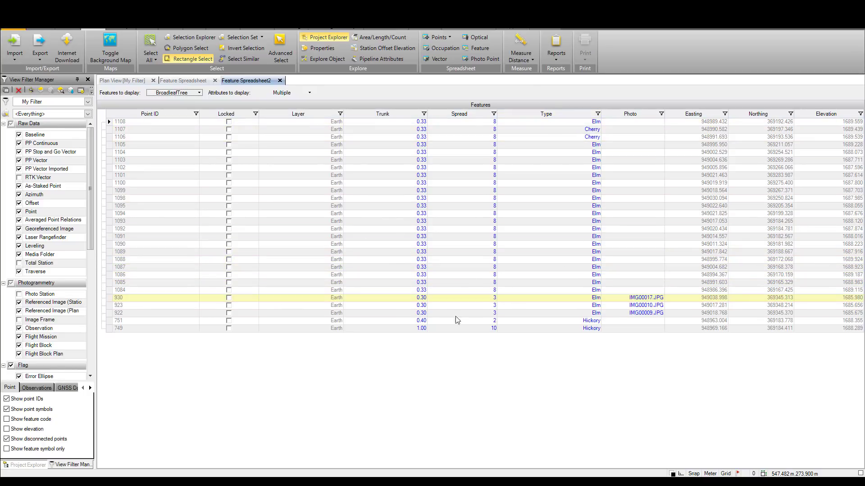
- Sort the broadleaf trees by Type in descending order and hide the Photo, Spread and Trunk attributes
{"action": "left_click", "coordinate": [557, 114]}
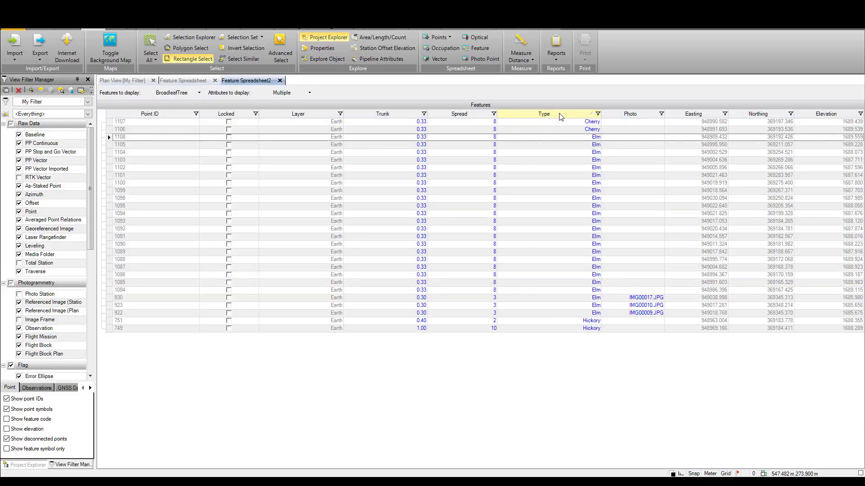
{"action": "left_click", "coordinate": [561, 116]}
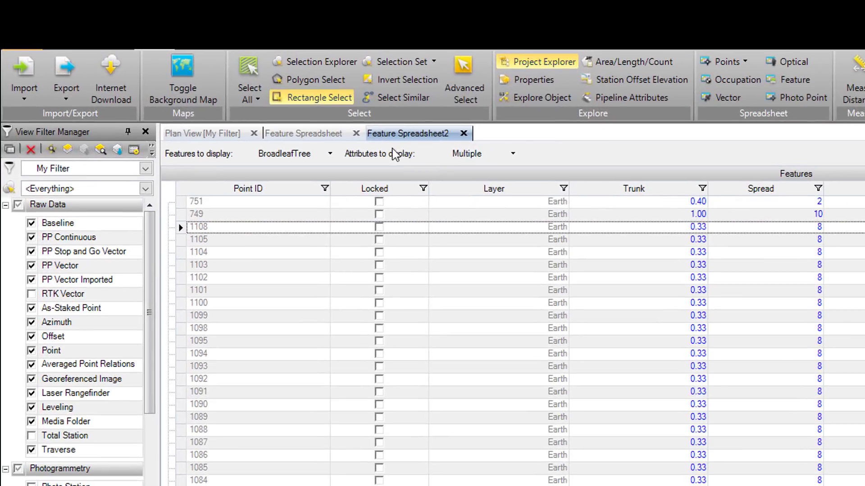
{"action": "left_click", "coordinate": [310, 93]}
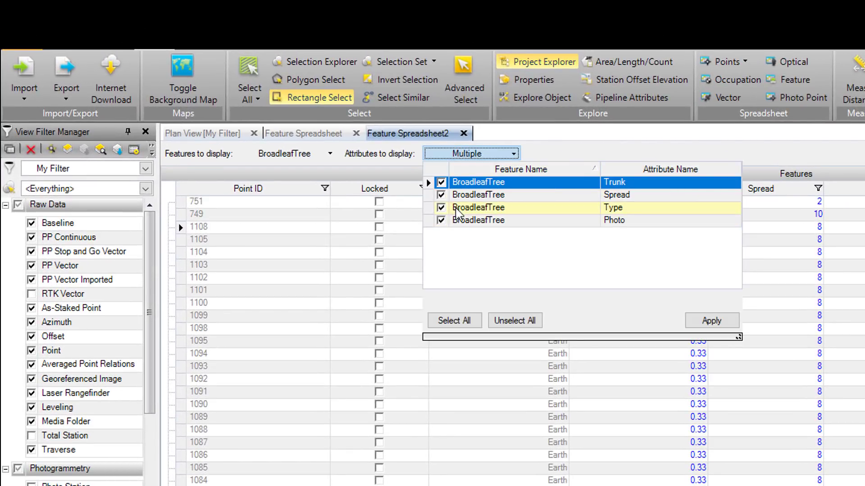
{"action": "left_click", "coordinate": [441, 220]}
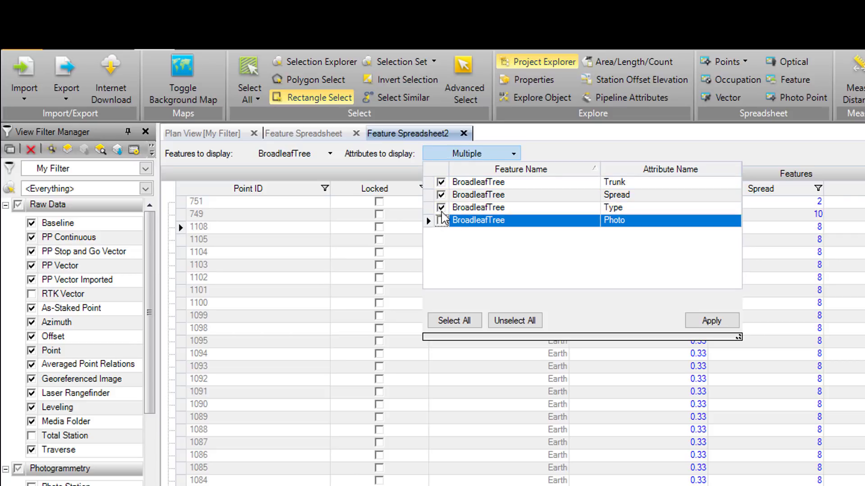
{"action": "left_click", "coordinate": [441, 195]}
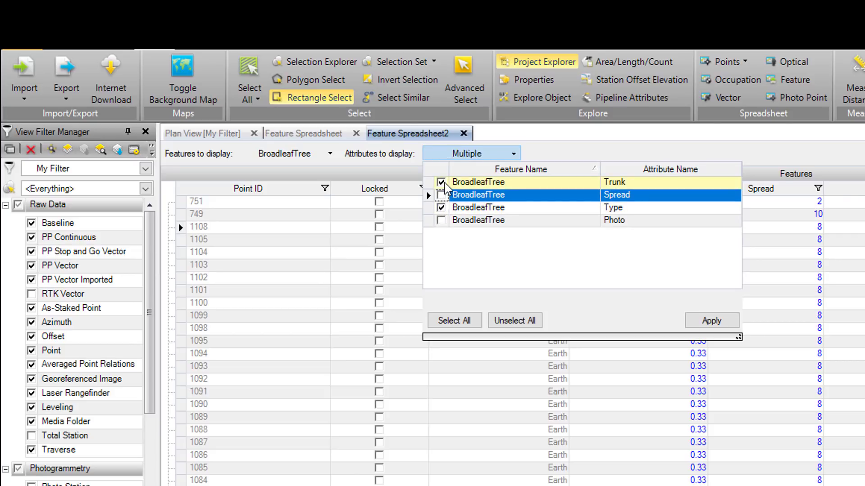
{"action": "left_click", "coordinate": [441, 182]}
{"action": "left_click", "coordinate": [710, 320]}
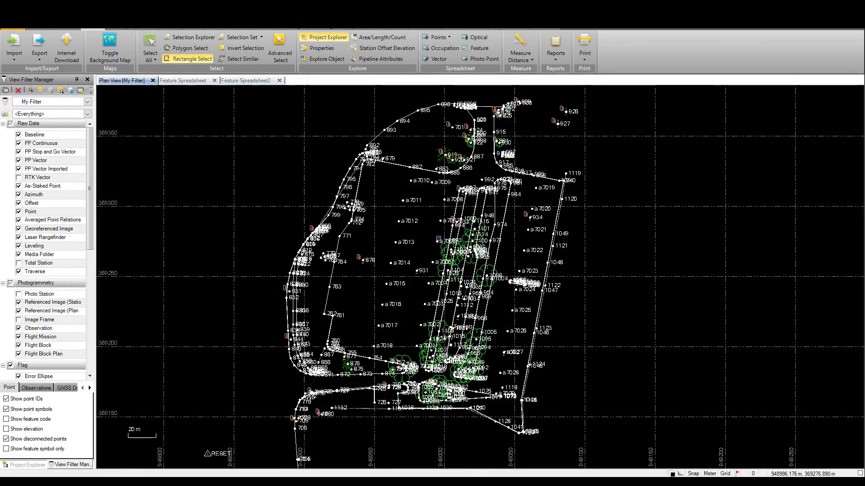
- Return to the plan view and examine the line through points 897 and 901 to 905 near the survey's upper end
{"action": "scroll", "coordinate": [414, 335], "scroll_direction": "up", "scroll_amount": 3}
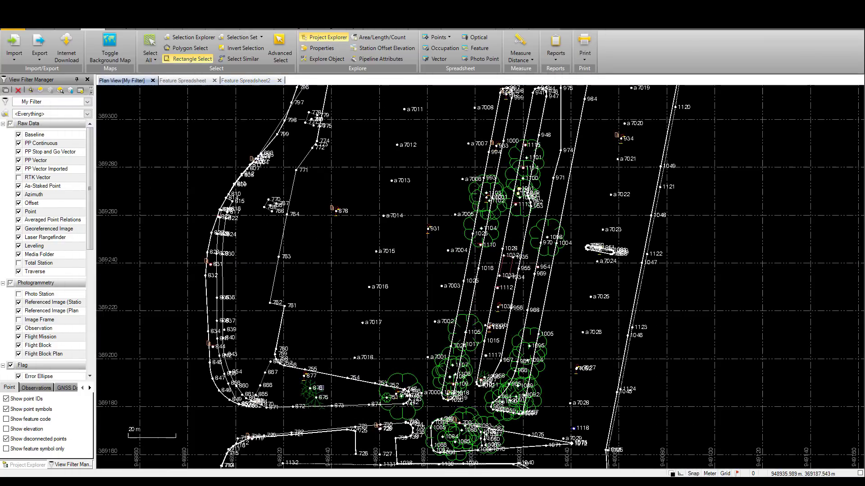
{"action": "scroll", "coordinate": [450, 270], "scroll_direction": "down", "scroll_amount": 3}
{"action": "middle_click_drag", "start_coordinate": [450, 203], "coordinate": [450, 293]}
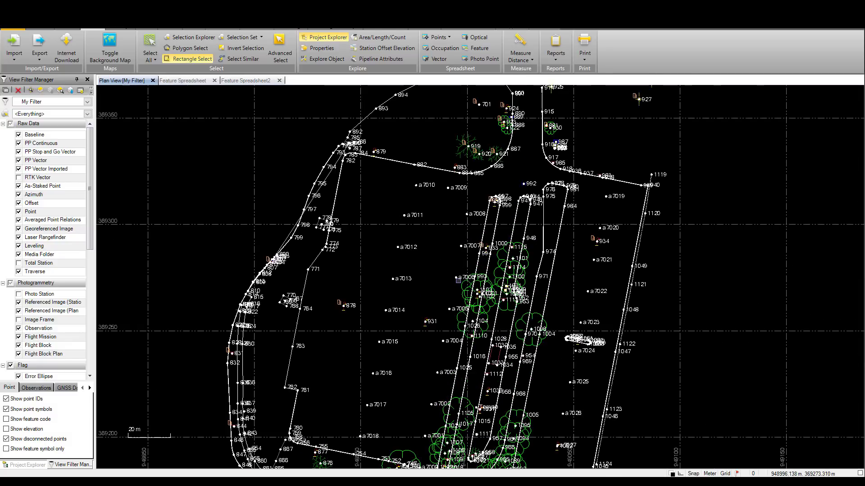
{"action": "scroll", "coordinate": [450, 180], "scroll_direction": "up", "scroll_amount": 3}
{"action": "scroll", "coordinate": [503, 180], "scroll_direction": "down", "scroll_amount": 1}
{"action": "scroll", "coordinate": [476, 303], "scroll_direction": "up", "scroll_amount": 1}
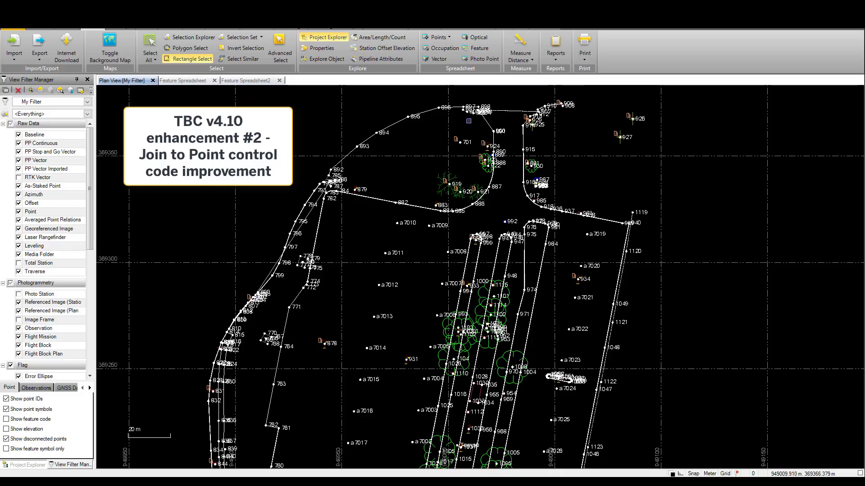
{"action": "scroll", "coordinate": [471, 104], "scroll_direction": "up", "scroll_amount": 2}
{"action": "scroll", "coordinate": [472, 104], "scroll_direction": "up", "scroll_amount": 10}
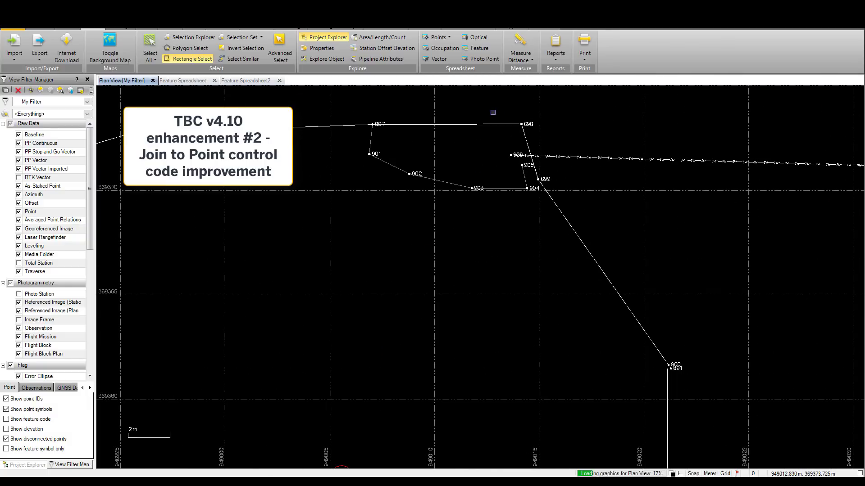
{"action": "scroll", "coordinate": [477, 162], "scroll_direction": "down", "scroll_amount": 5}
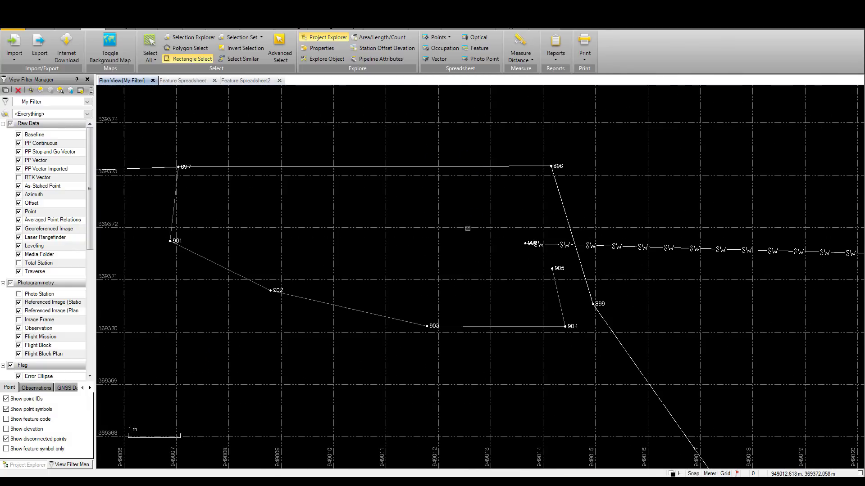
{"action": "scroll", "coordinate": [493, 240], "scroll_direction": "down", "scroll_amount": 2}
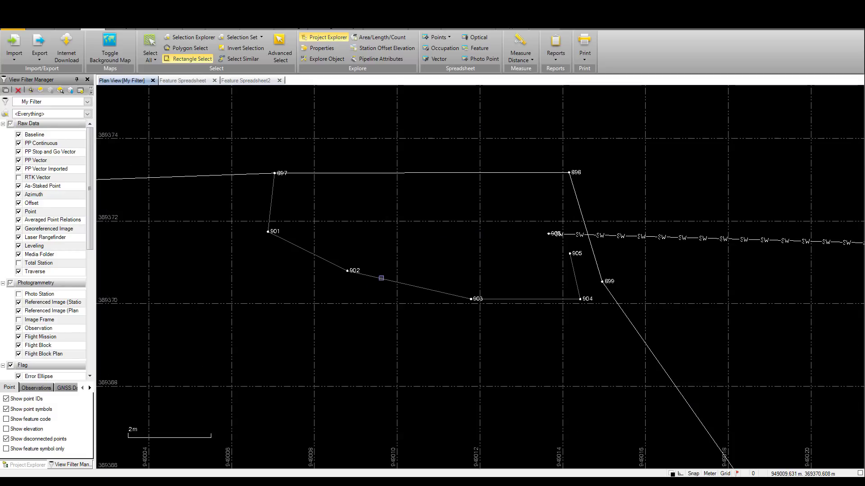
- Show the properties of the RipRap linestring and inspect the feature codes of its points 897, 901 and 905
{"action": "left_click", "coordinate": [381, 278]}
{"action": "right_click", "coordinate": [375, 291]}
{"action": "left_click", "coordinate": [412, 454]}
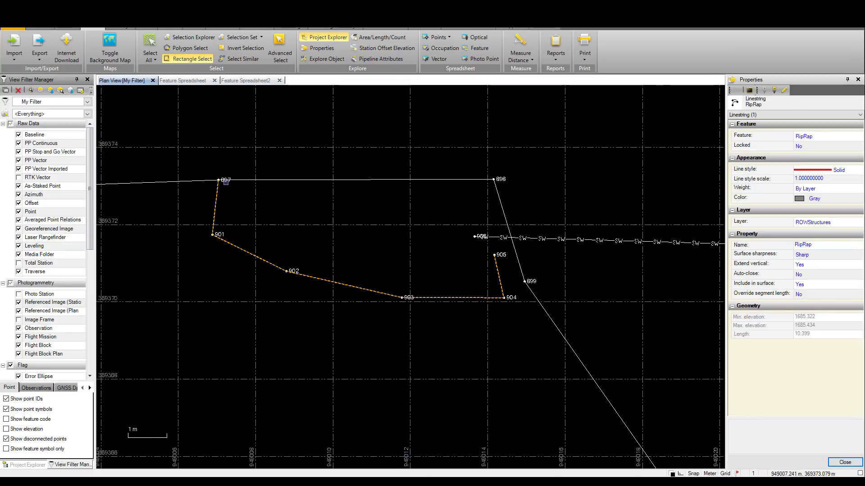
{"action": "left_click", "coordinate": [227, 186]}
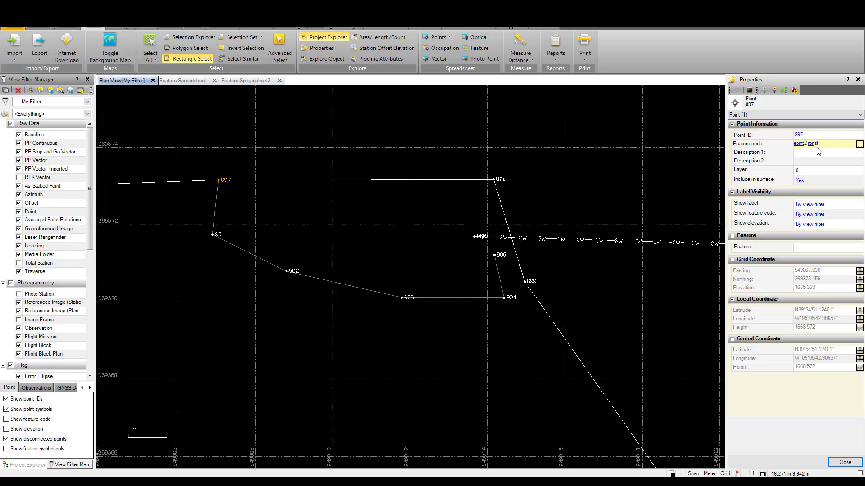
{"action": "left_click", "coordinate": [484, 267]}
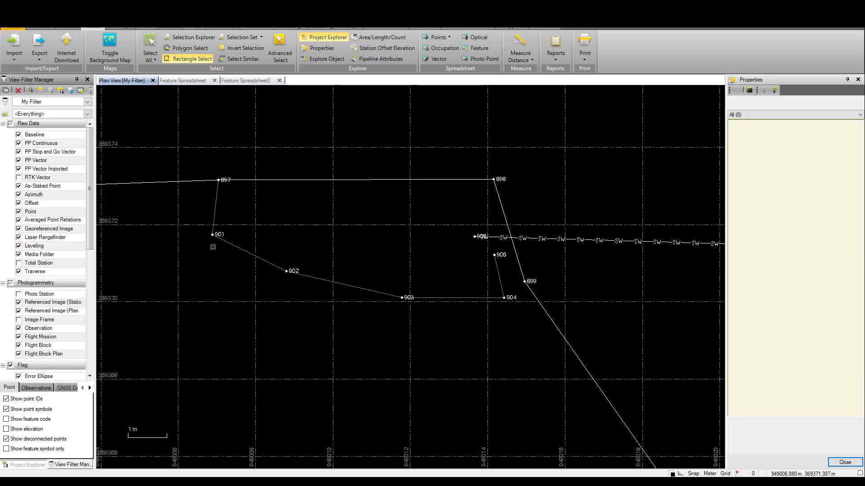
{"action": "left_click", "coordinate": [213, 234]}
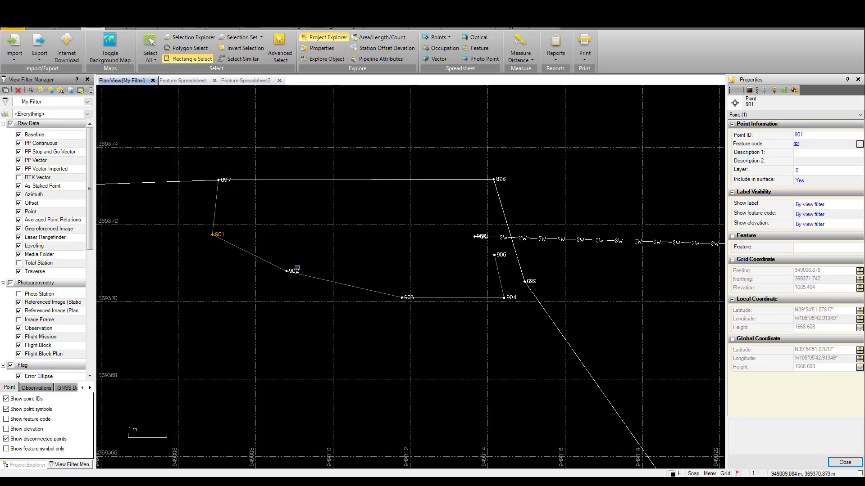
{"action": "left_click", "coordinate": [504, 252]}
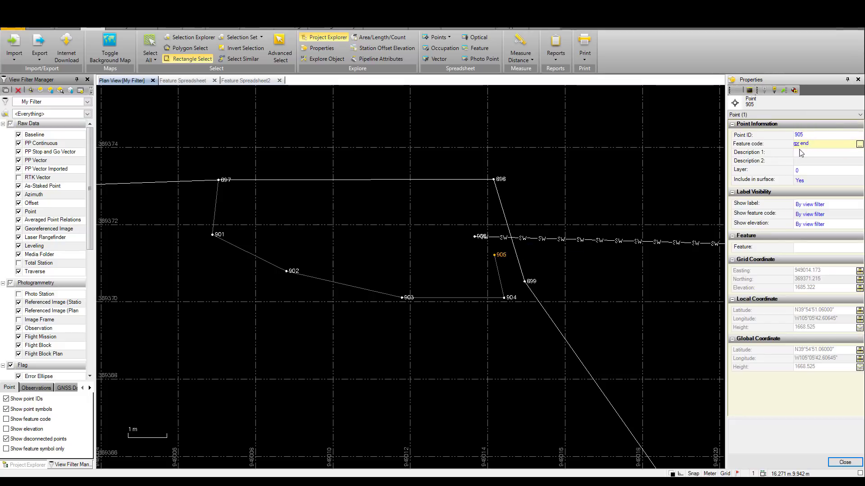
- Edit the feature code of point 897 and set the feature code of point 901 to rpr1
{"action": "left_click", "coordinate": [224, 186]}
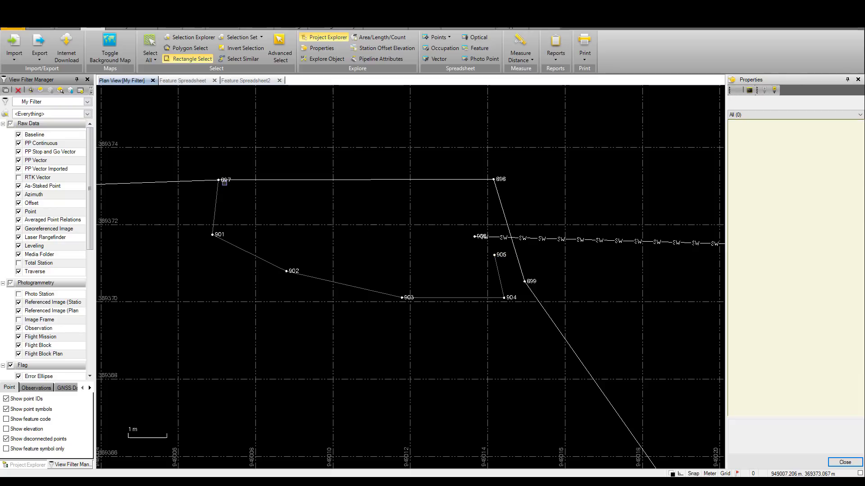
{"action": "left_click", "coordinate": [219, 181]}
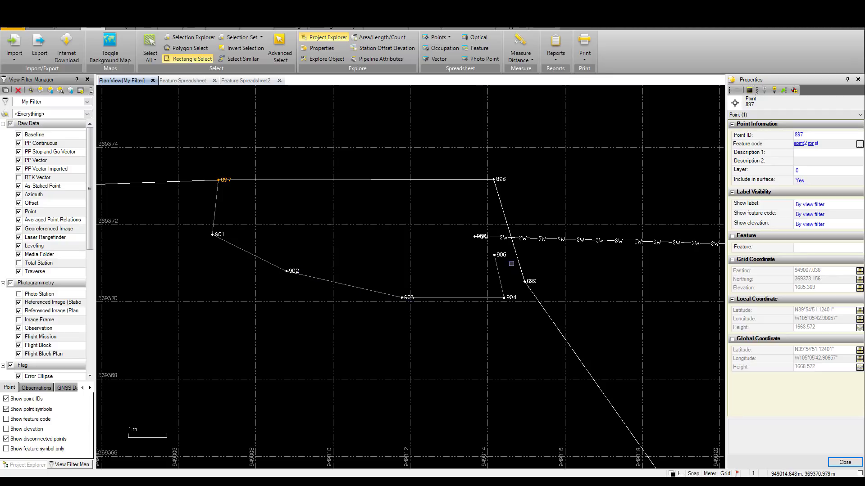
{"action": "left_click", "coordinate": [814, 144]}
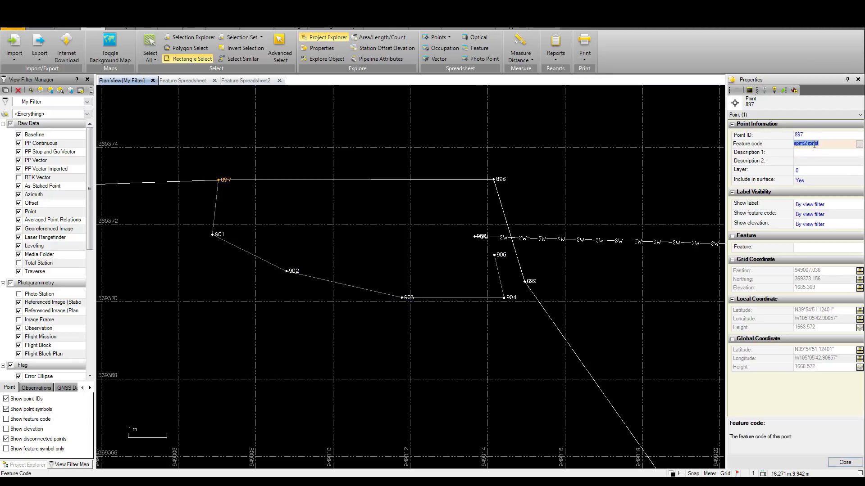
{"action": "key", "text": "End"}
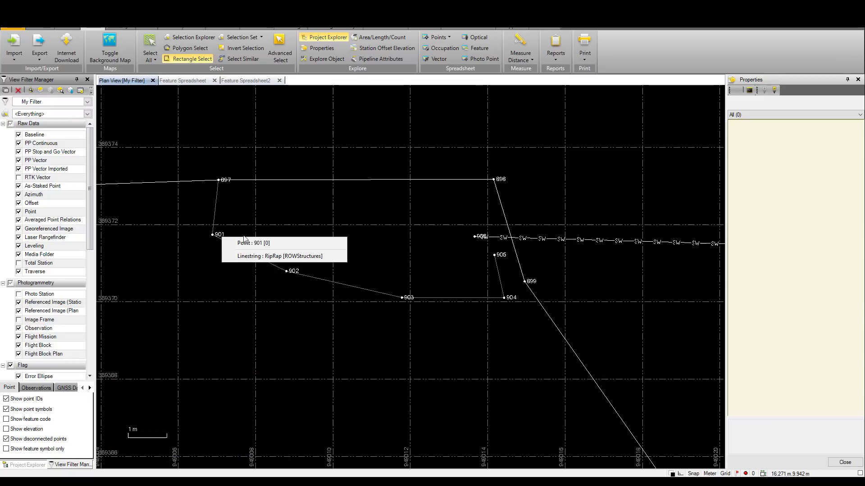
{"action": "left_click", "coordinate": [234, 236]}
{"action": "left_click", "coordinate": [803, 145]}
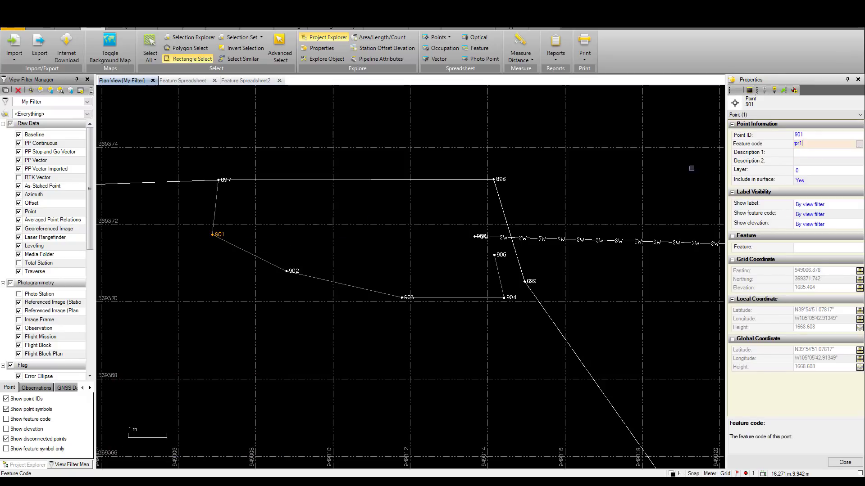
- Set the feature code of point 902 to "rpr1 end" so the first riprap line ends there
{"action": "left_click", "coordinate": [286, 272]}
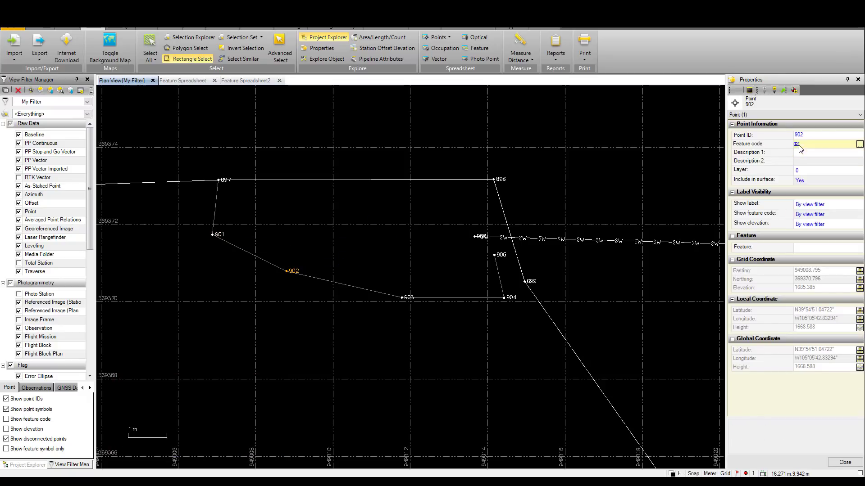
{"action": "left_click", "coordinate": [809, 143]}
{"action": "type", "text": "1 end"}
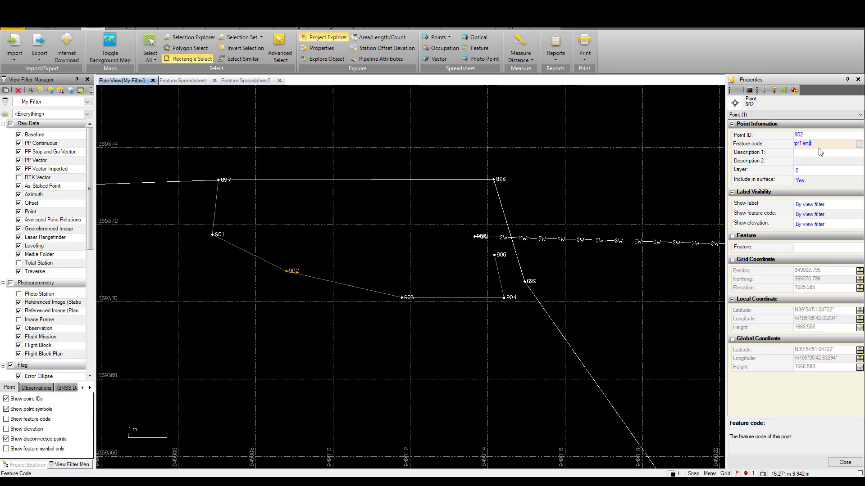
{"action": "left_click", "coordinate": [441, 271]}
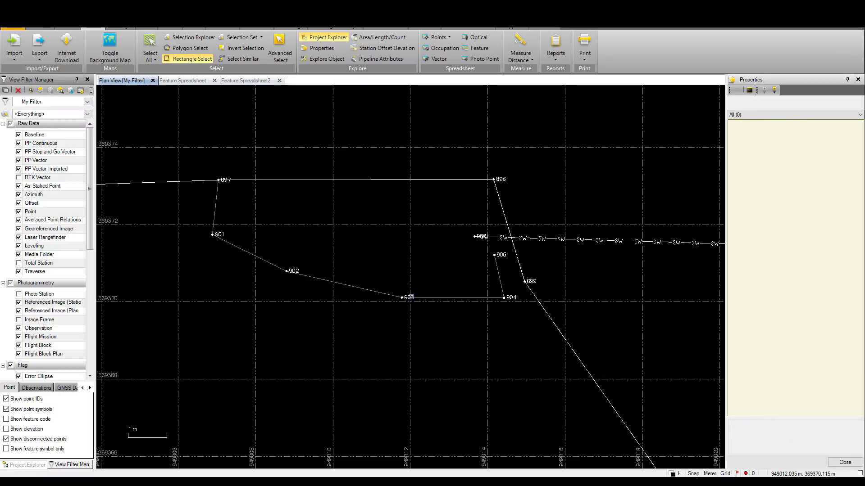
- Set the feature code of point 903 to "rpr2 st" to start a second riprap line there
{"action": "left_click", "coordinate": [411, 297]}
{"action": "left_click", "coordinate": [434, 302]}
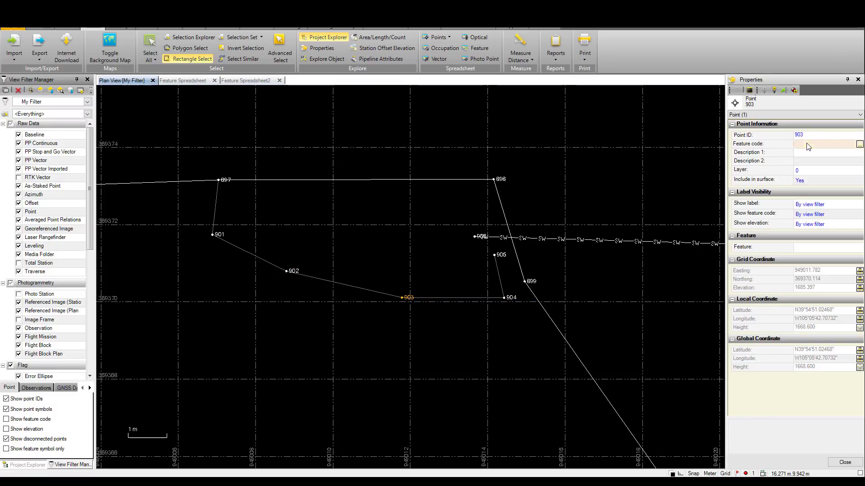
{"action": "left_click", "coordinate": [809, 144]}
{"action": "type", "text": "rpr2"}
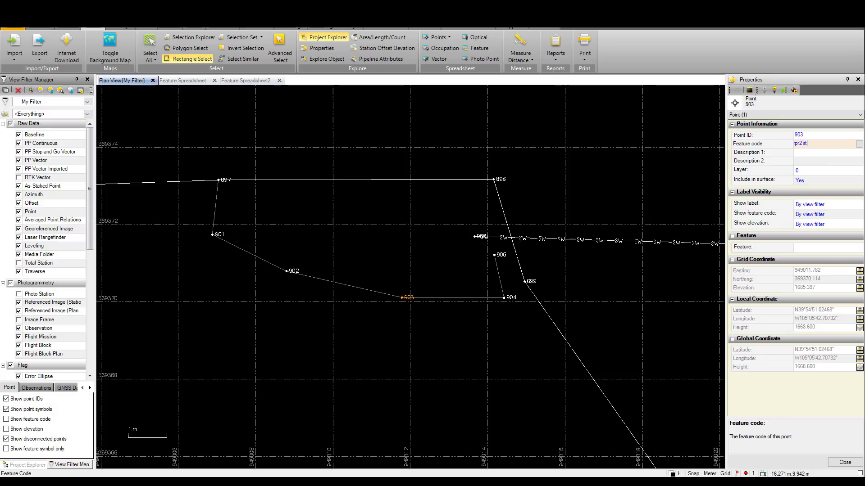
{"action": "type", "text": " st"}
{"action": "left_click", "coordinate": [366, 236]}
- Set the feature code of point 904 to rpr2
{"action": "left_click", "coordinate": [504, 298]}
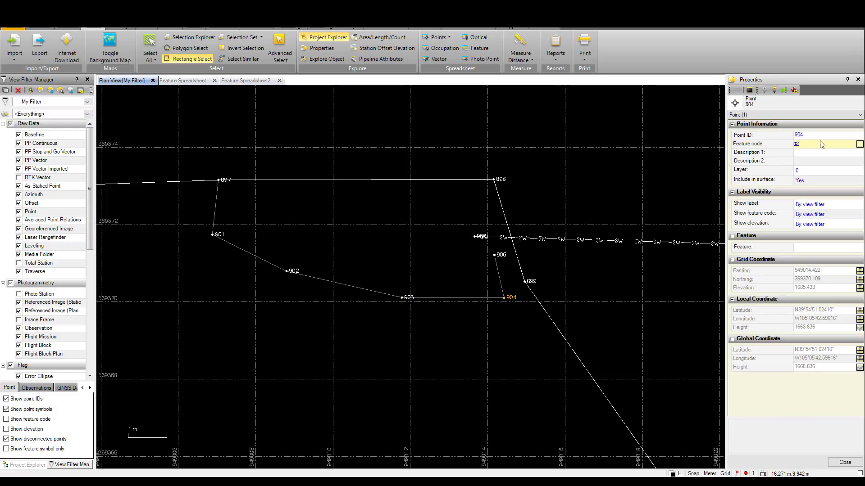
{"action": "left_click", "coordinate": [826, 146]}
{"action": "left_click", "coordinate": [450, 253]}
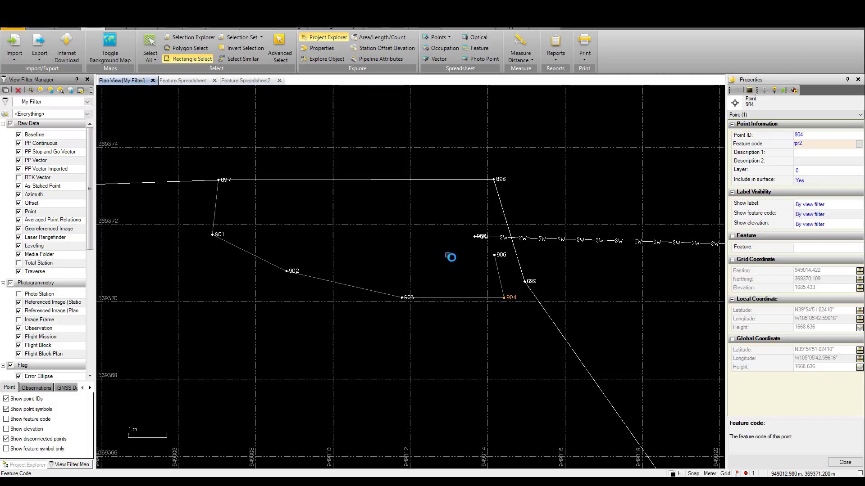
- Set the feature code of point 905 to "rpr2 end" so the second riprap line ends there
{"action": "left_click", "coordinate": [495, 255]}
{"action": "left_click", "coordinate": [809, 144]}
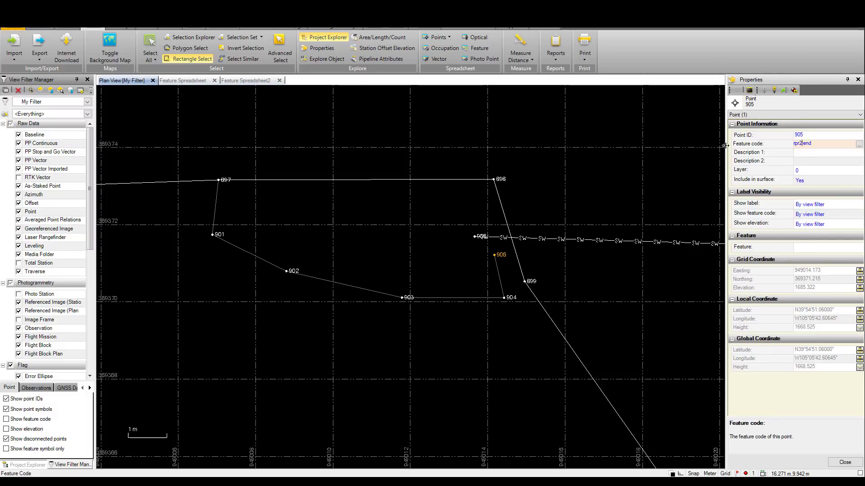
{"action": "left_click", "coordinate": [336, 242]}
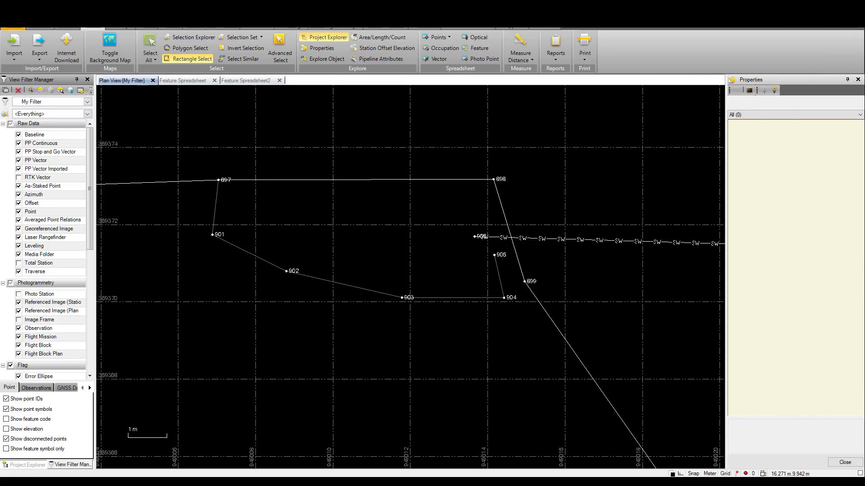
- Process the feature codes of rtd topo.jxl and decline the processing report
{"action": "left_click", "coordinate": [185, 54]}
{"action": "left_click", "coordinate": [743, 119]}
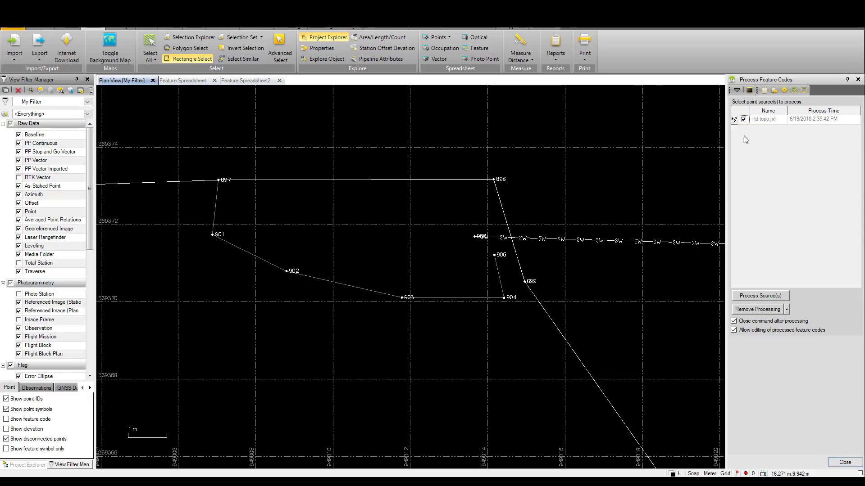
{"action": "left_click", "coordinate": [761, 296]}
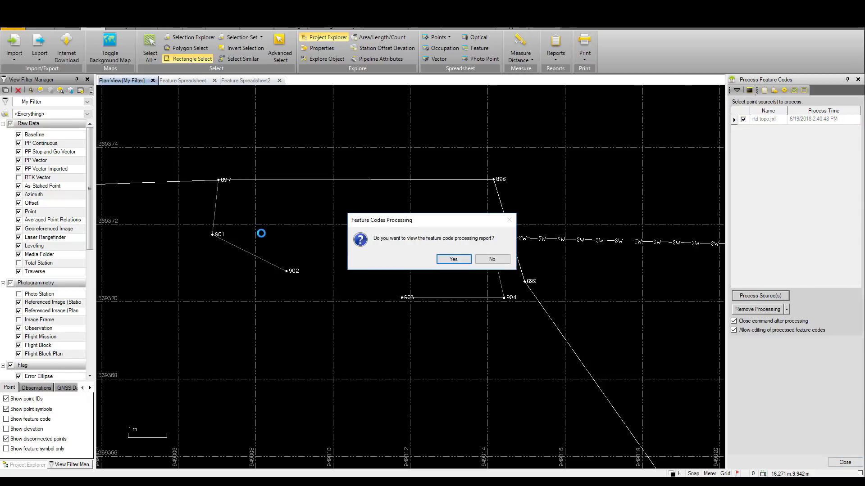
{"action": "left_click", "coordinate": [478, 259]}
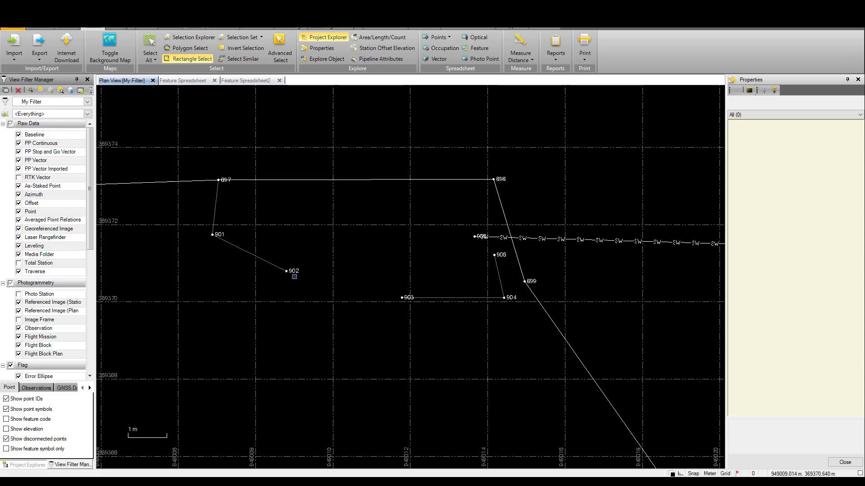
- Append the Join to Point code to point 902's feature code, making it "rpr1 end jpt 903"
{"action": "left_click", "coordinate": [296, 271]}
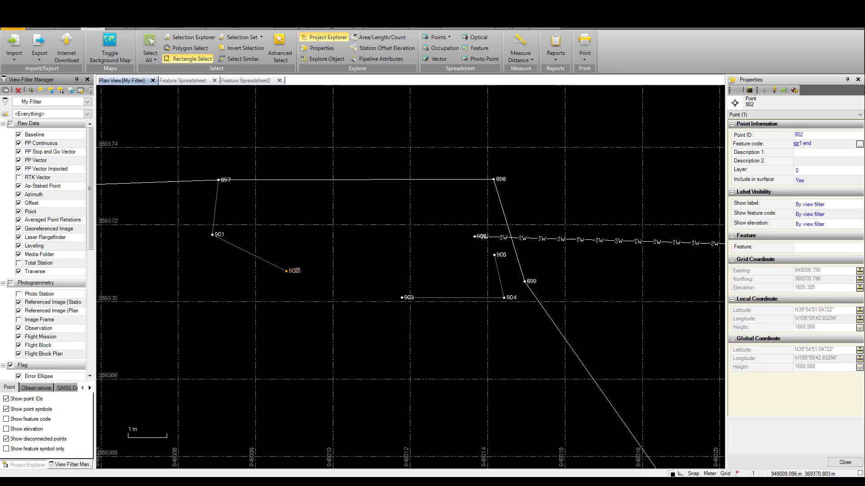
{"action": "left_click", "coordinate": [818, 144]}
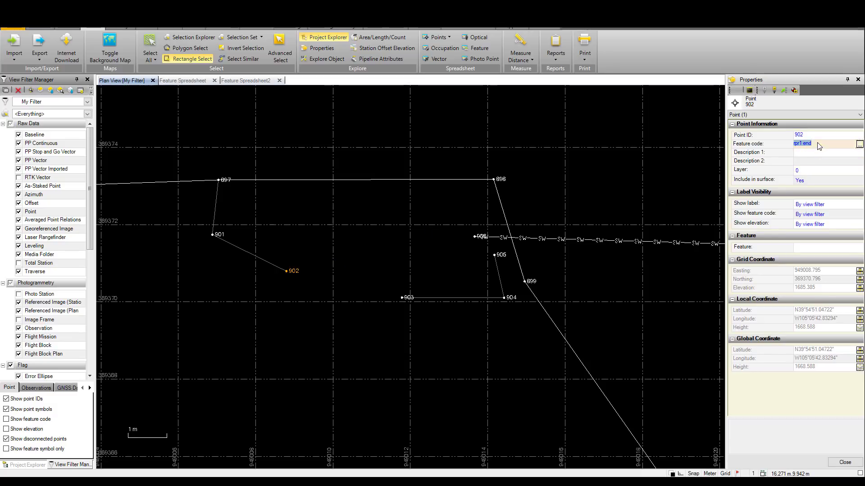
{"action": "left_click", "coordinate": [821, 142]}
{"action": "type", "text": "jpt"}
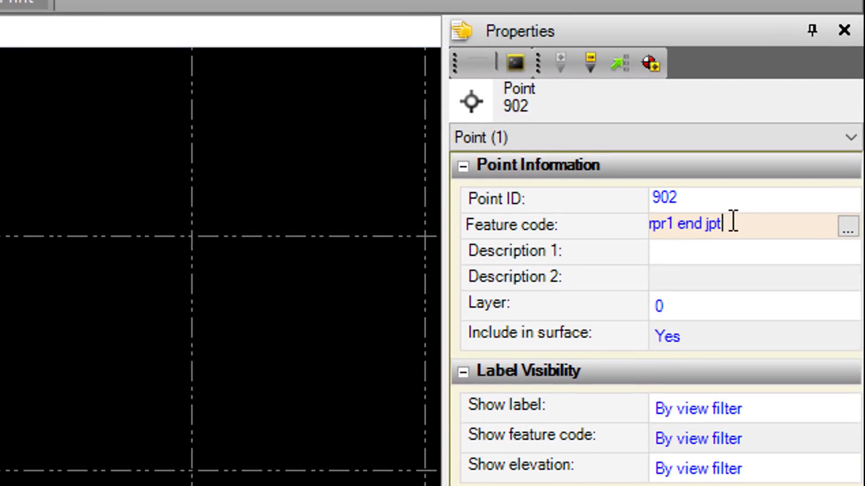
{"action": "type", "text": "903"}
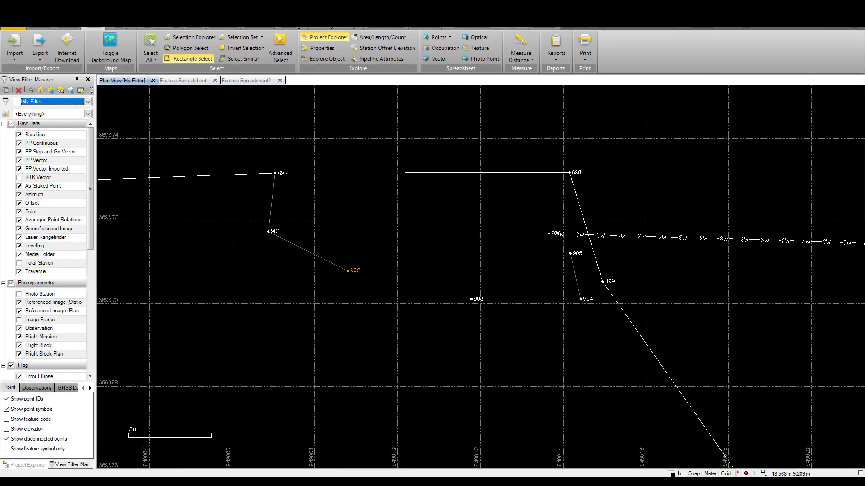
- Reprocess the feature codes of rtd topo.jxl to apply the join code, without viewing the report
{"action": "left_click", "coordinate": [744, 119]}
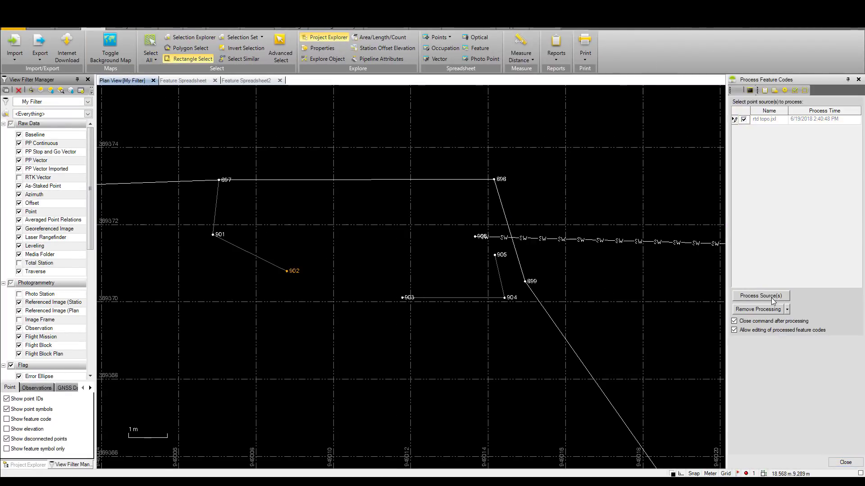
{"action": "left_click", "coordinate": [760, 295]}
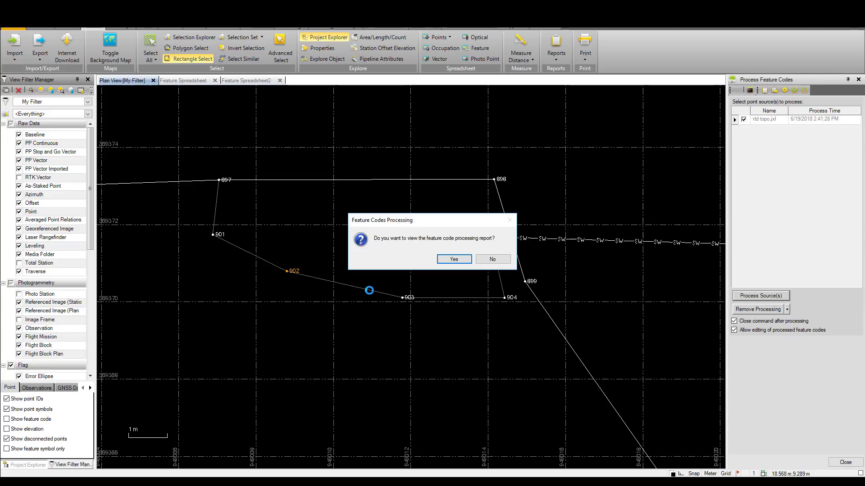
{"action": "left_click", "coordinate": [499, 259]}
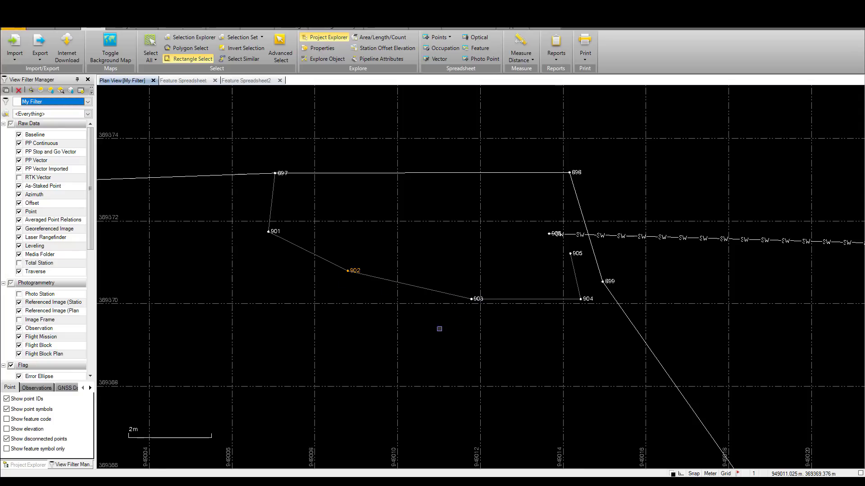
- Select the two riprap lines in turn to check which one the segment between points 902 and 903 belongs to
{"action": "left_click", "coordinate": [435, 320]}
{"action": "left_click", "coordinate": [397, 282]}
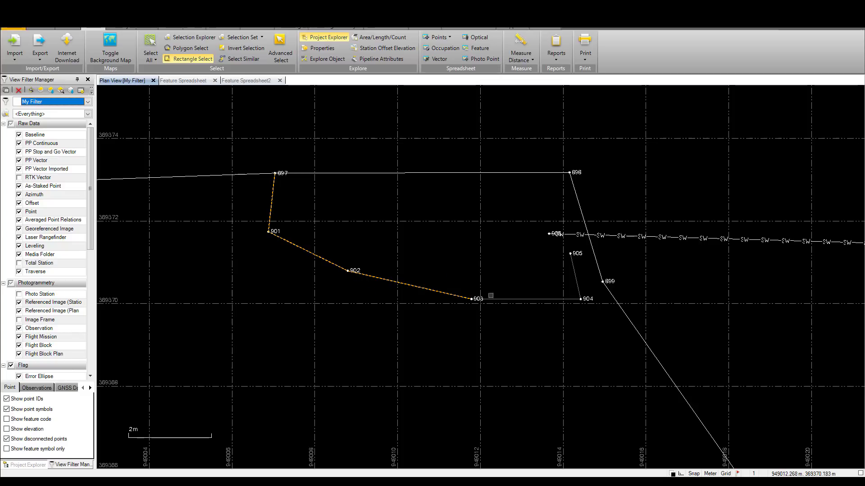
{"action": "left_click", "coordinate": [546, 299]}
{"action": "left_click", "coordinate": [420, 288]}
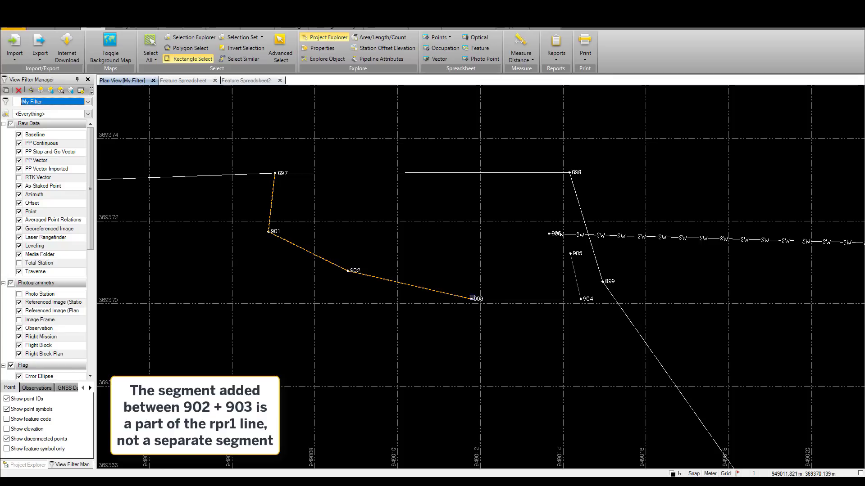
{"action": "left_click", "coordinate": [410, 310]}
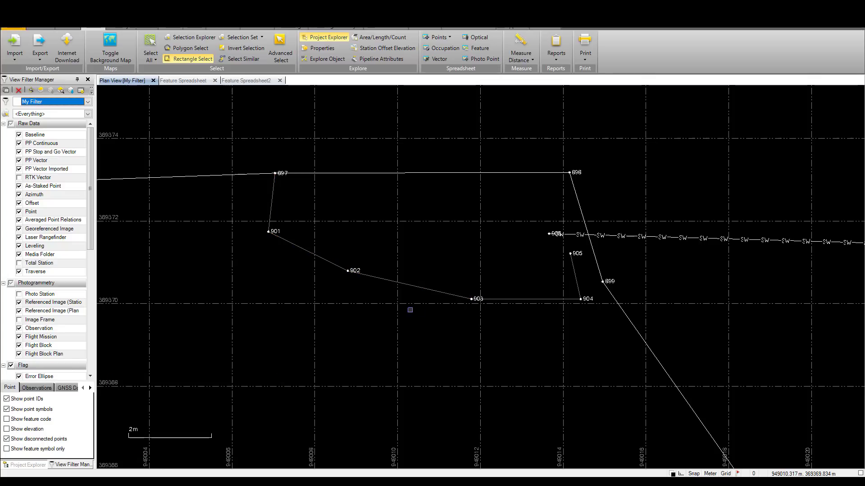
{"action": "left_click", "coordinate": [334, 264]}
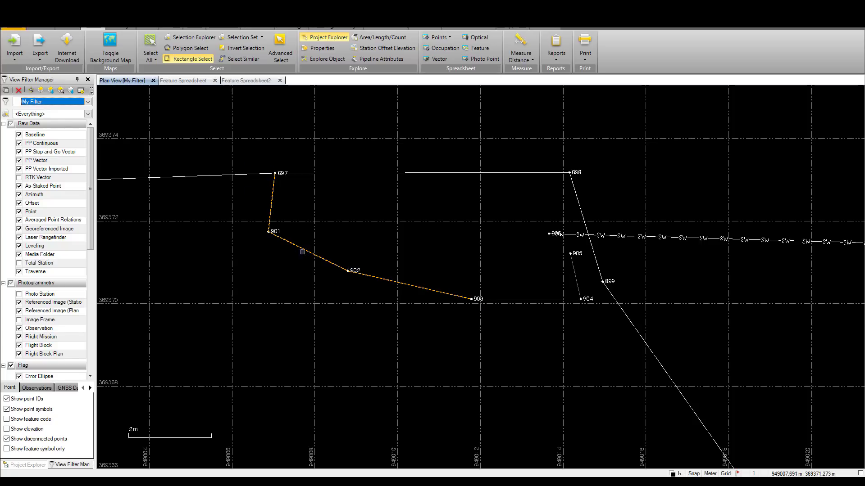
{"action": "left_click", "coordinate": [556, 299]}
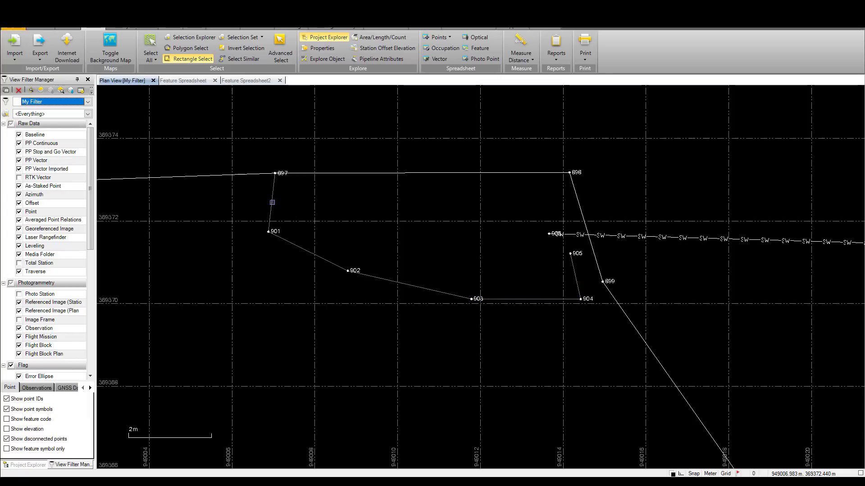
- Open the first riprap line's properties, examine the options of its Locked setting, and clear the selection
{"action": "left_click", "coordinate": [271, 203]}
{"action": "scroll", "coordinate": [450, 273], "scroll_direction": "down", "scroll_amount": 1}
{"action": "scroll", "coordinate": [439, 267], "scroll_direction": "down", "scroll_amount": 3}
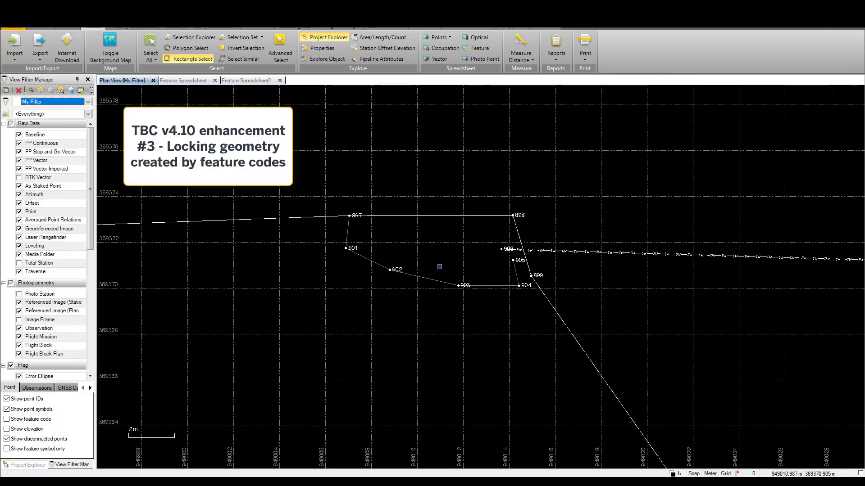
{"action": "scroll", "coordinate": [439, 267], "scroll_direction": "down", "scroll_amount": 3}
{"action": "double_click", "coordinate": [423, 274]}
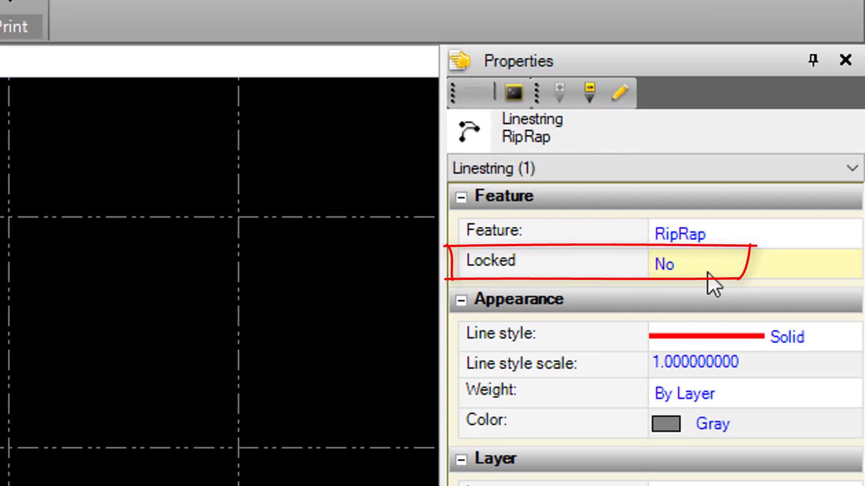
{"action": "left_click", "coordinate": [682, 272]}
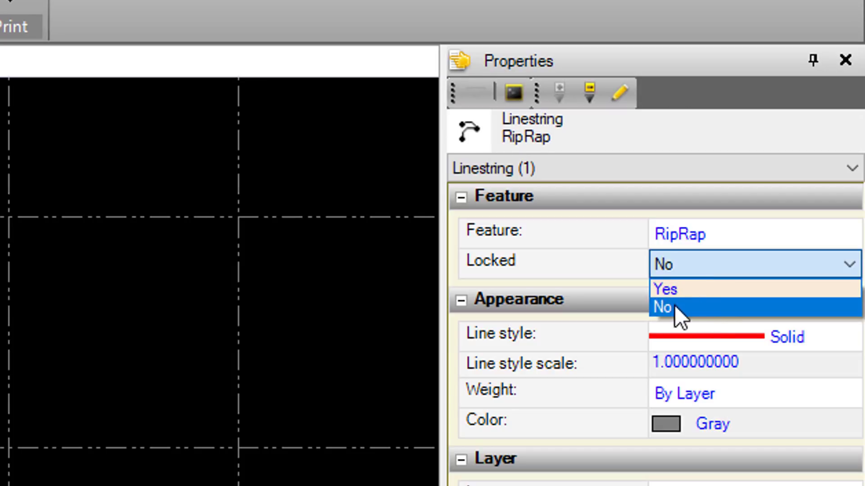
{"action": "left_click", "coordinate": [575, 268]}
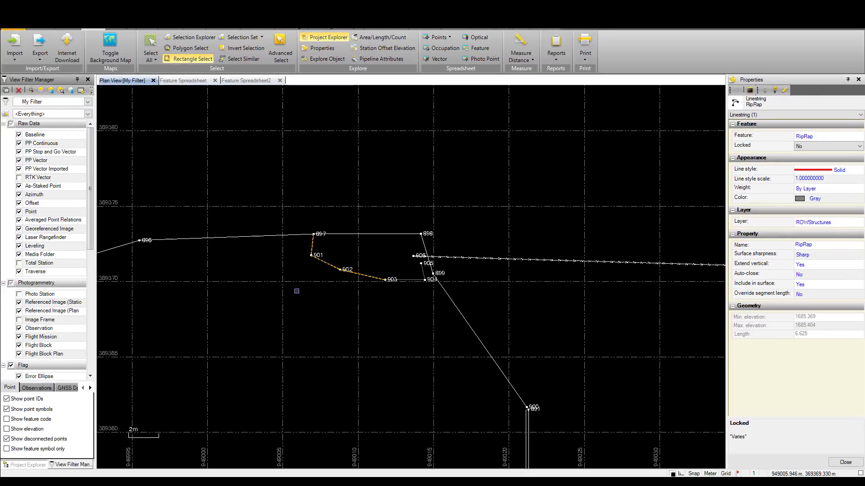
{"action": "key", "text": "Escape"}
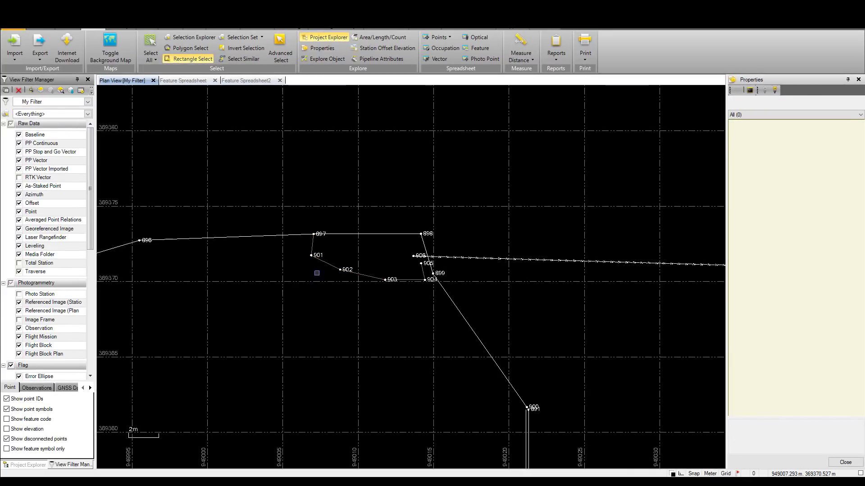
- Edit the first riprap line so segment 1 ends at coordinate 949007.398, 369371.823 with elevation 1600 instead of at point 901
{"action": "scroll", "coordinate": [323, 258], "scroll_direction": "up", "scroll_amount": 3}
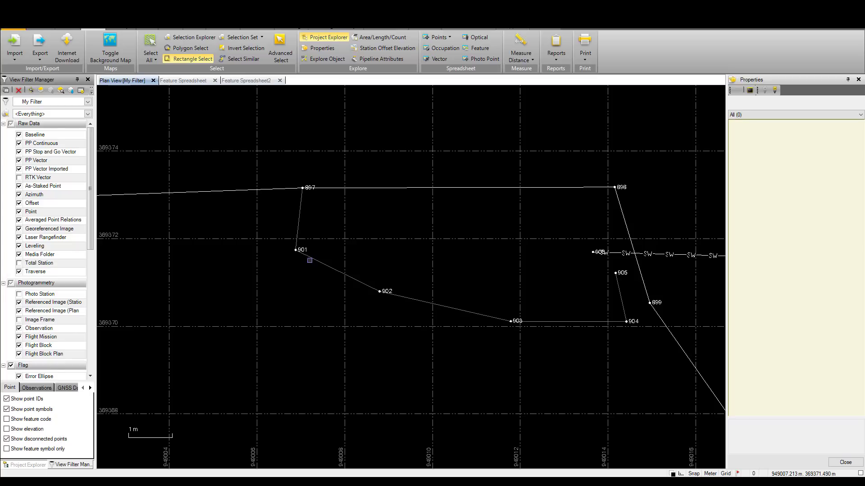
{"action": "left_click", "coordinate": [309, 257]}
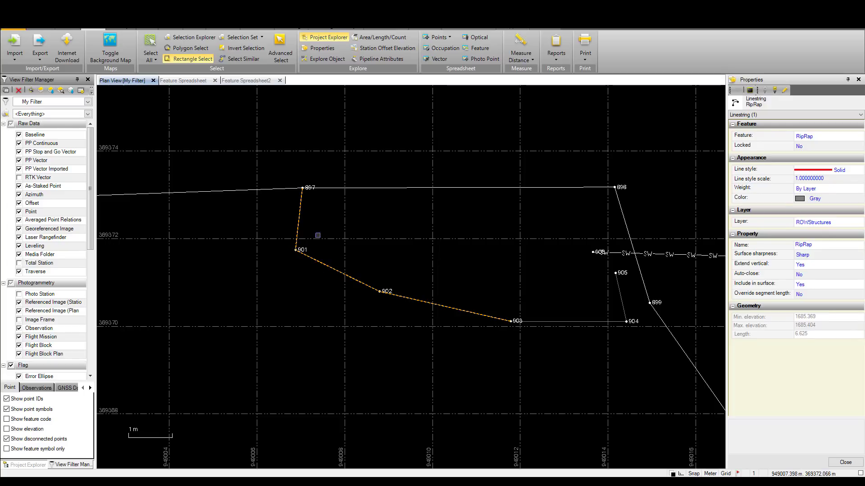
{"action": "scroll", "coordinate": [317, 235], "scroll_direction": "up", "scroll_amount": 1}
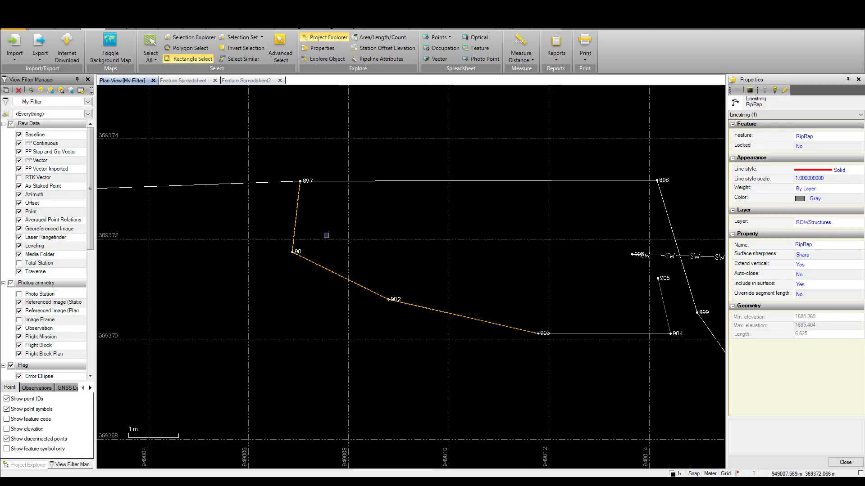
{"action": "right_click", "coordinate": [299, 269]}
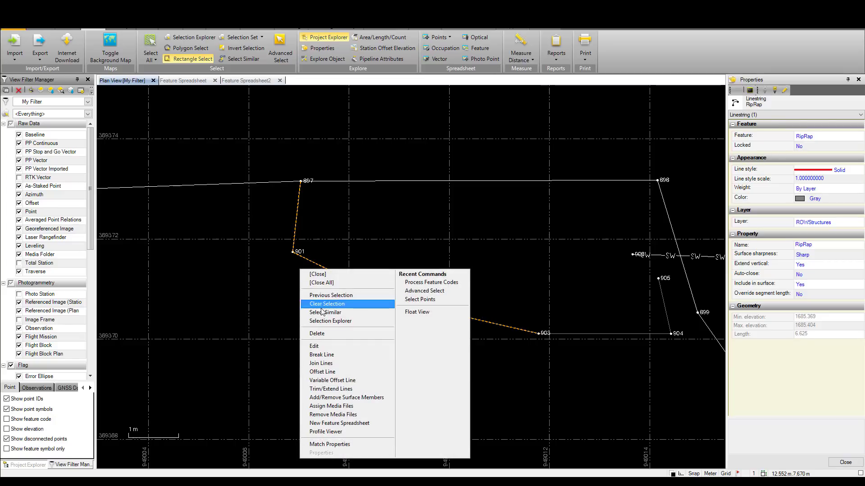
{"action": "left_click", "coordinate": [320, 347]}
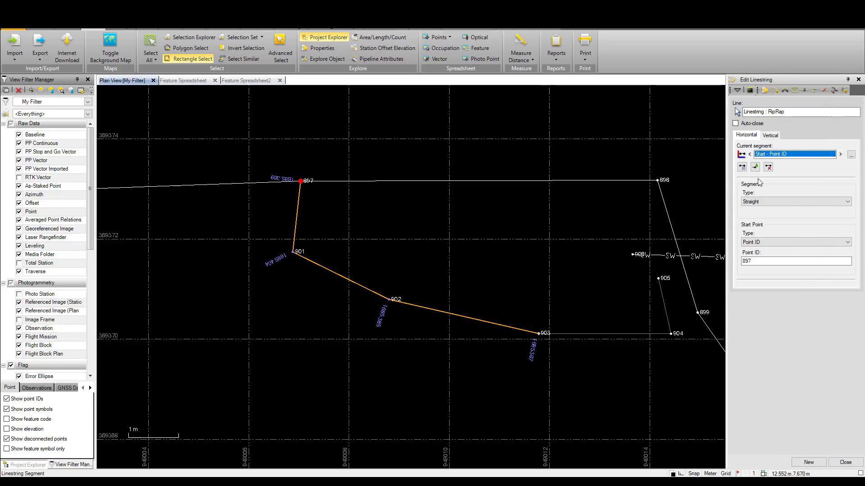
{"action": "left_click", "coordinate": [840, 155]}
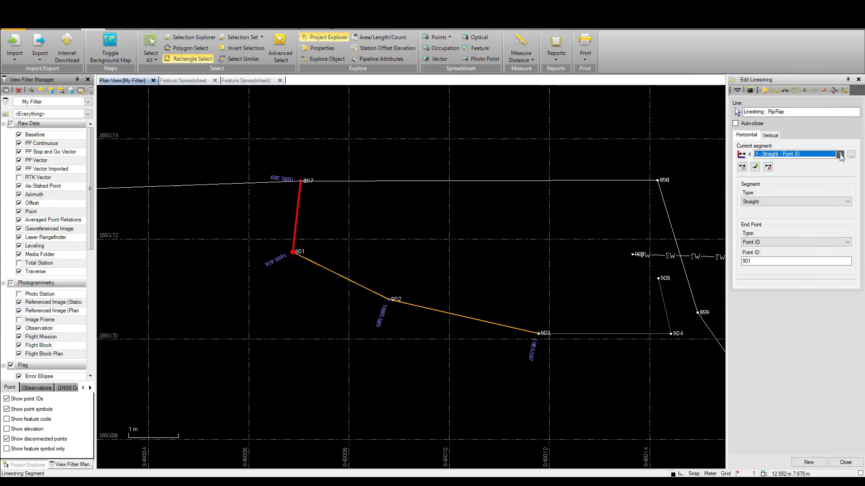
{"action": "left_click", "coordinate": [774, 243]}
{"action": "left_click", "coordinate": [764, 252]}
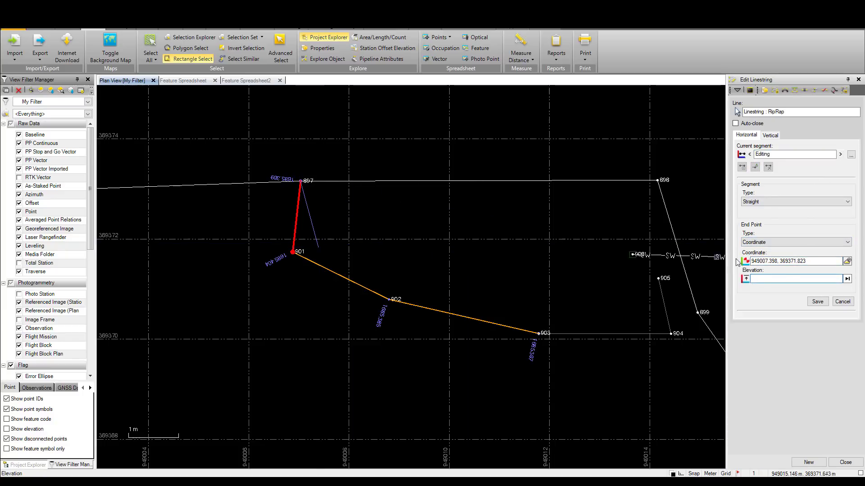
{"action": "type", "text": "1600"}
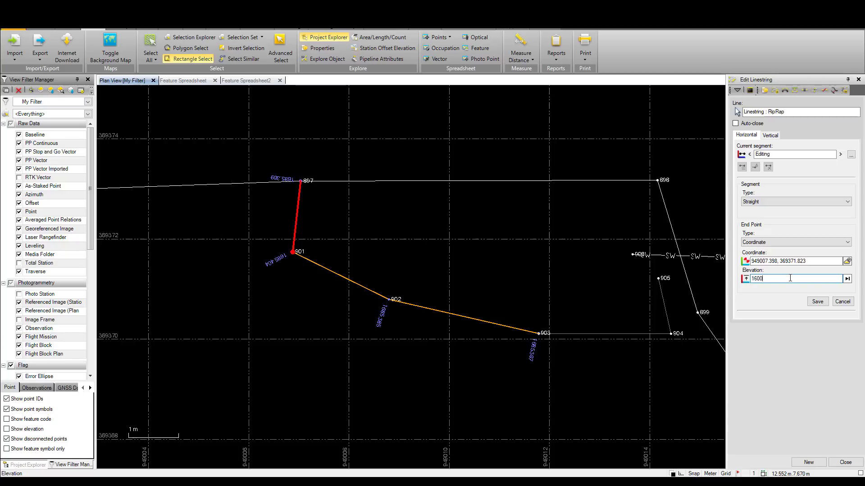
{"action": "left_click", "coordinate": [814, 302]}
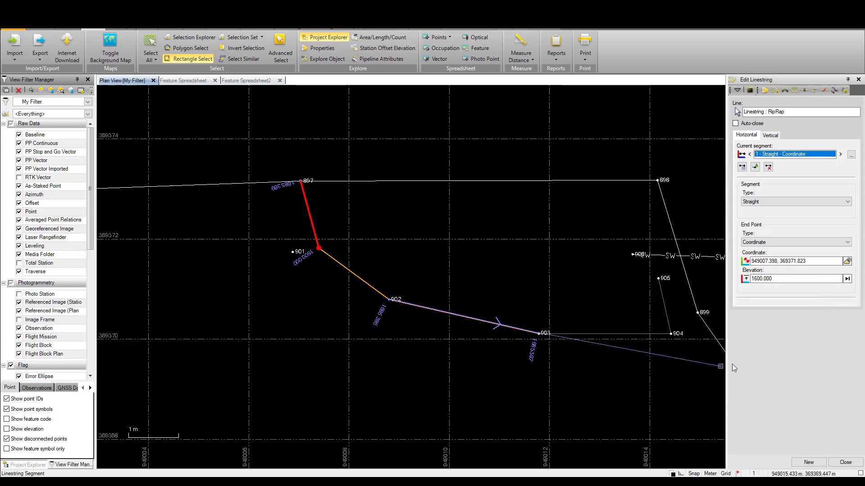
{"action": "left_click", "coordinate": [846, 462]}
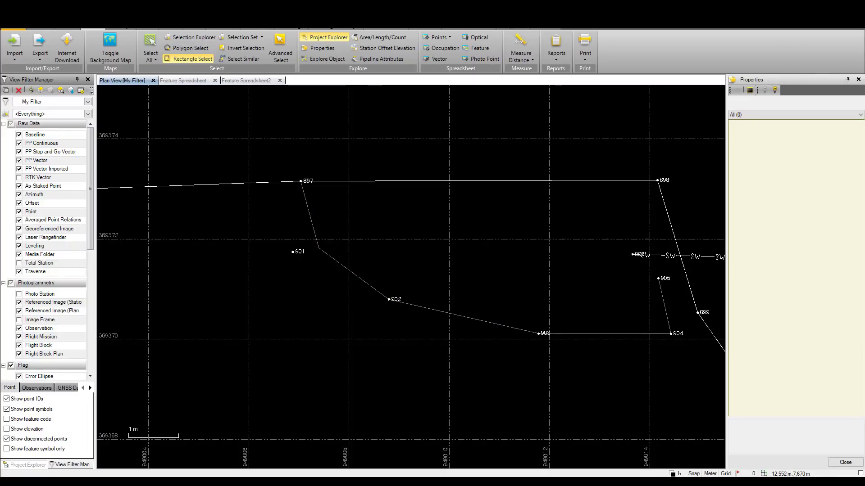
- Process the feature codes of rtd topo.jxl again after the manual line edit, skipping the report
{"action": "left_click", "coordinate": [118, 22]}
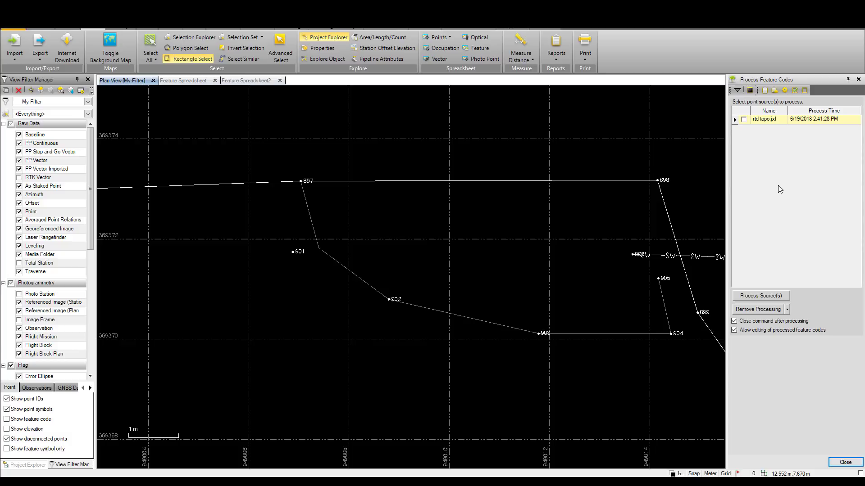
{"action": "left_click", "coordinate": [744, 120]}
{"action": "left_click", "coordinate": [771, 297]}
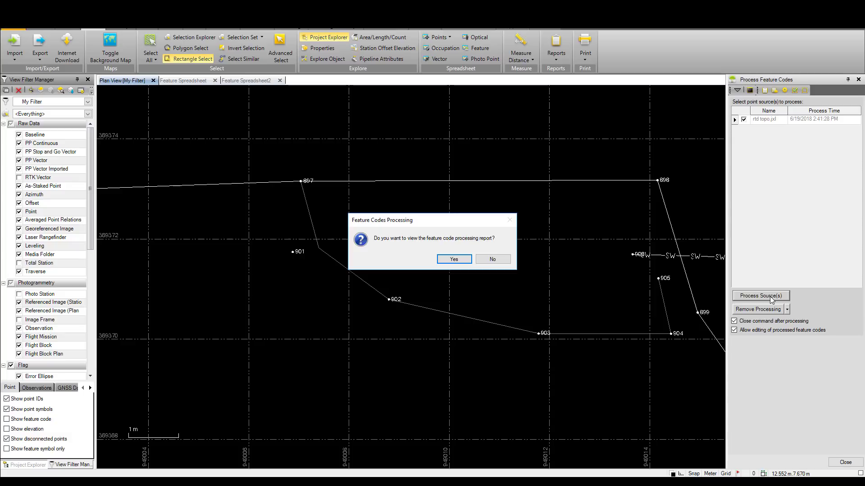
{"action": "left_click", "coordinate": [492, 260]}
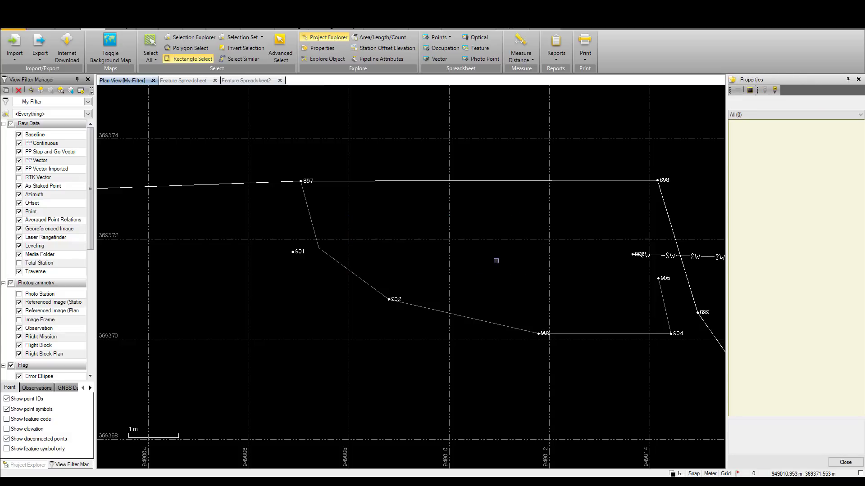
- Select the edited riprap line to check its Locked setting after the reprocessing, and clear the selection
{"action": "left_click", "coordinate": [305, 203]}
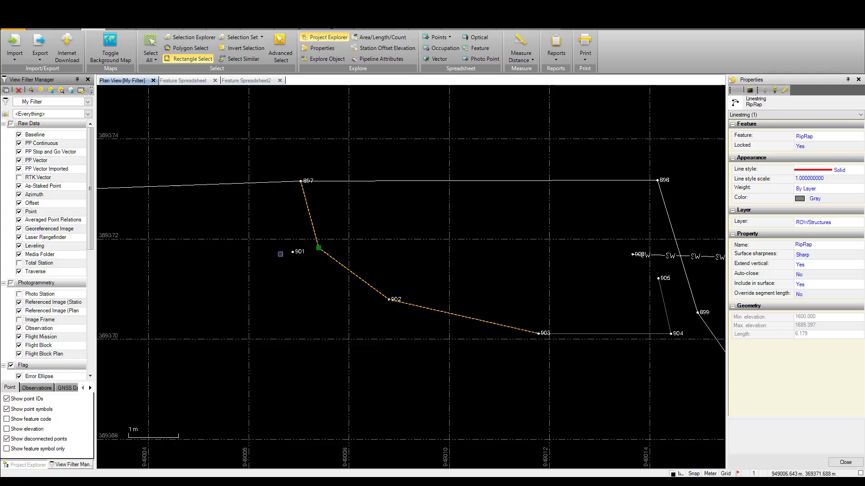
{"action": "left_click", "coordinate": [287, 260]}
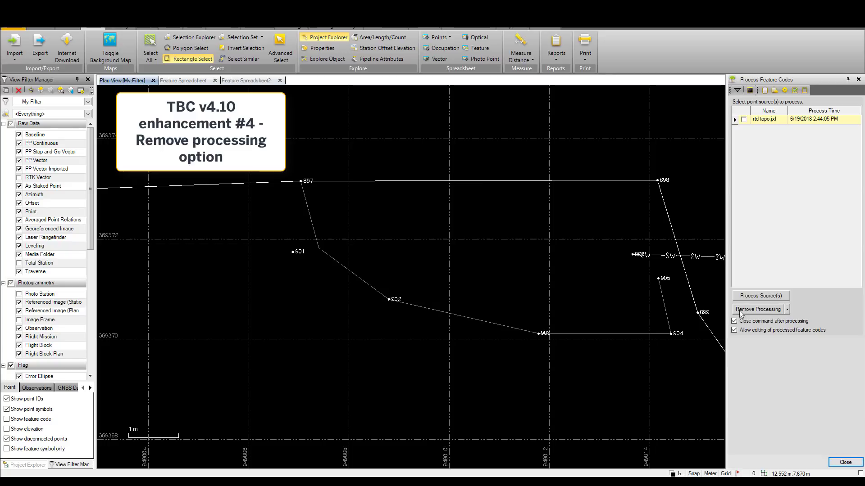
- Remove the feature code processing of rtd topo.jxl, and check the properties of the riprap line between points 897 and 903
{"action": "left_click", "coordinate": [763, 310]}
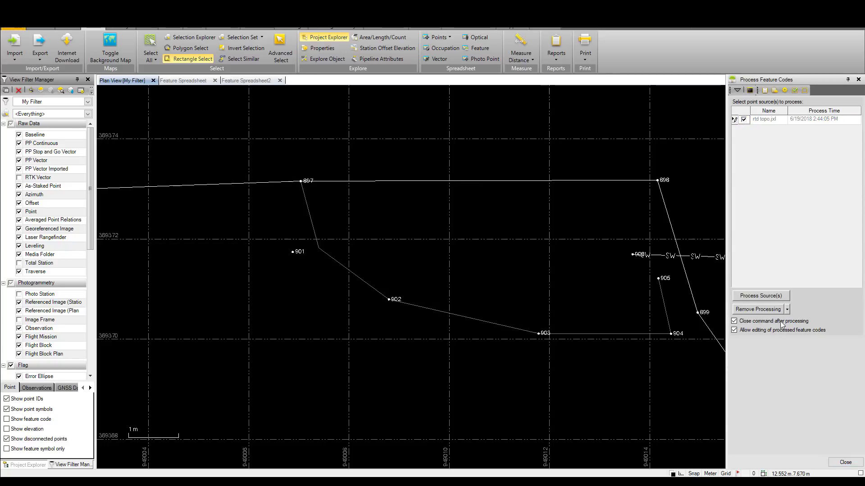
{"action": "scroll", "coordinate": [576, 277], "scroll_direction": "down", "scroll_amount": 5}
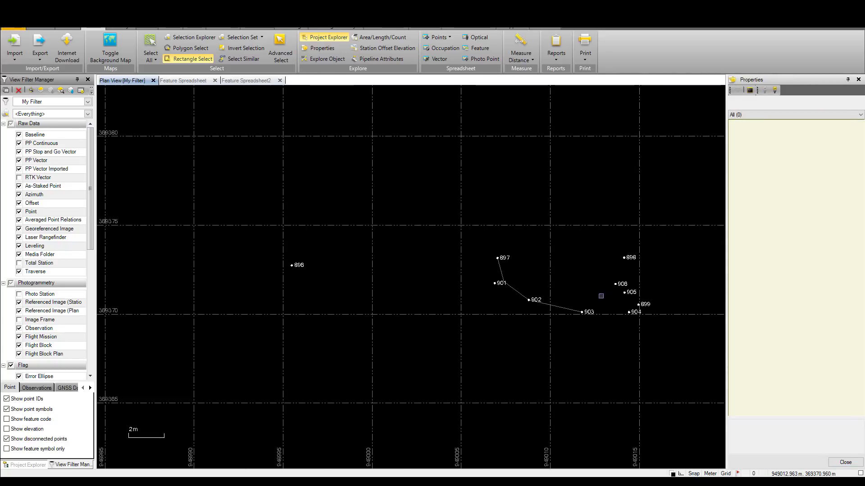
{"action": "scroll", "coordinate": [577, 277], "scroll_direction": "down", "scroll_amount": 3}
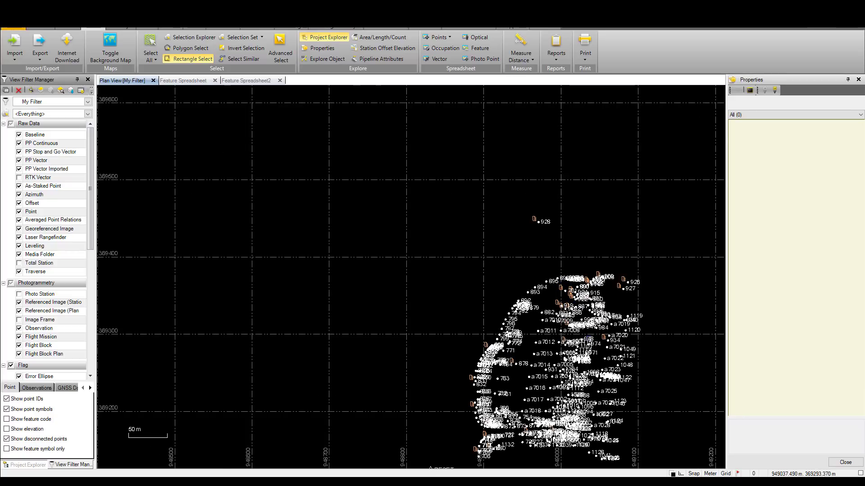
{"action": "scroll", "coordinate": [519, 143], "scroll_direction": "up", "scroll_amount": 7}
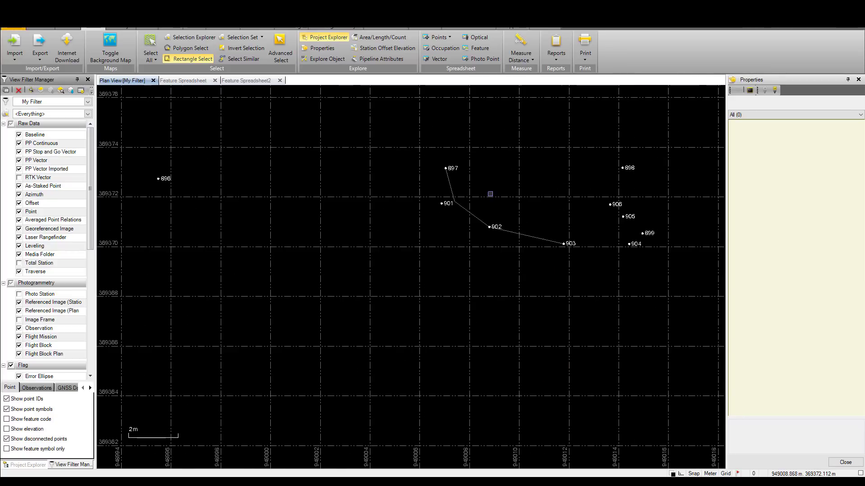
{"action": "left_click", "coordinate": [467, 212]}
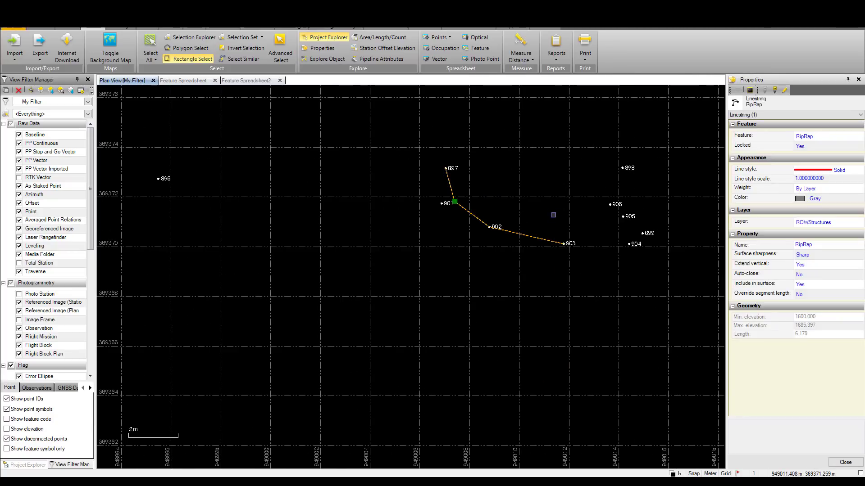
{"action": "left_click", "coordinate": [547, 196]}
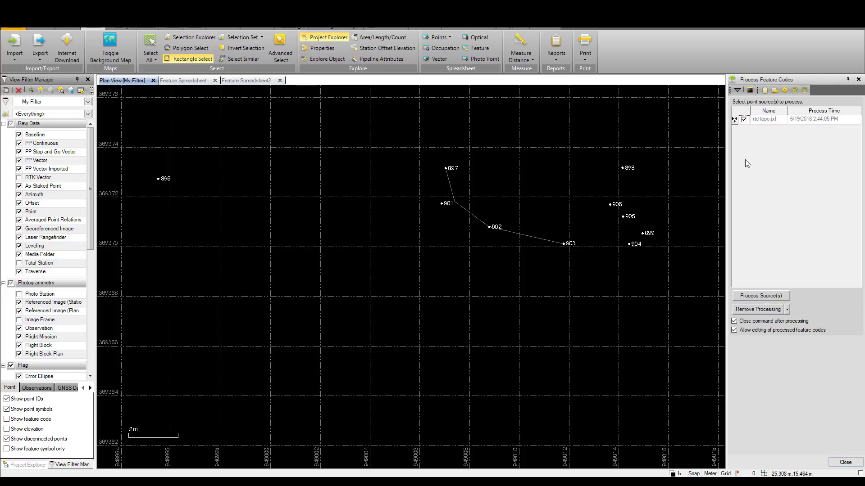
- Remove all processing of rtd topo.jxl, including the locked riprap line, and view the cleared survey area
{"action": "left_click", "coordinate": [787, 310]}
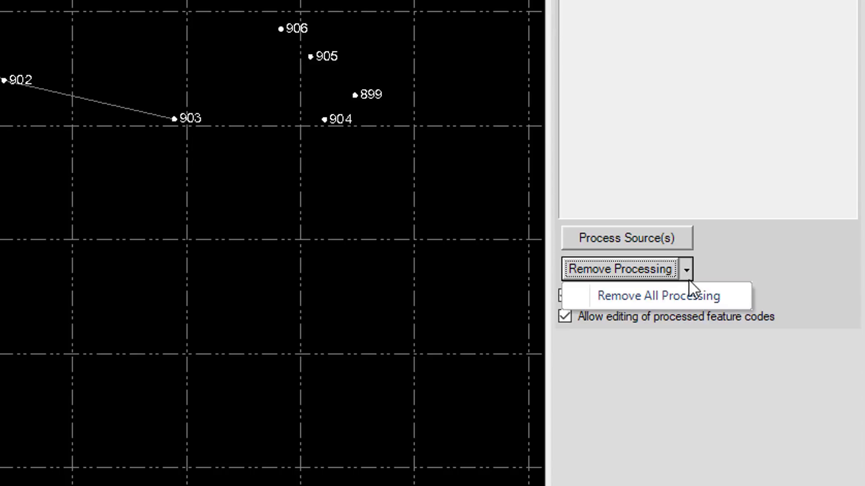
{"action": "left_click", "coordinate": [733, 318]}
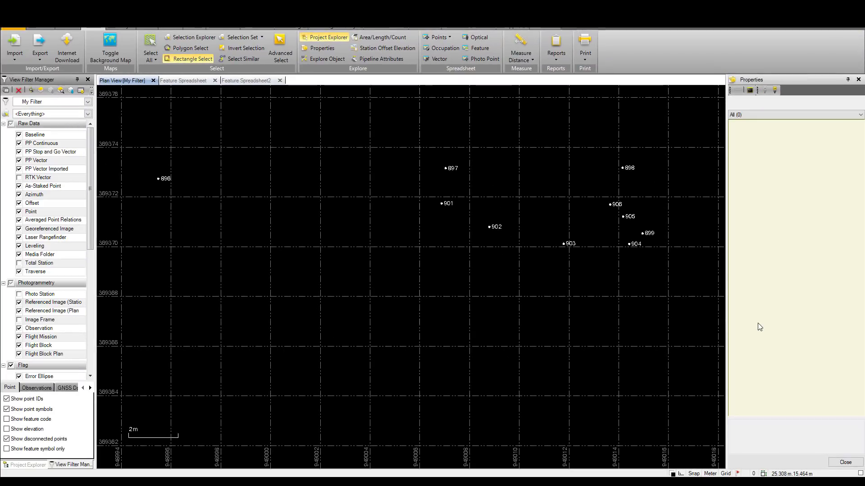
{"action": "scroll", "coordinate": [494, 298], "scroll_direction": "down", "scroll_amount": 4}
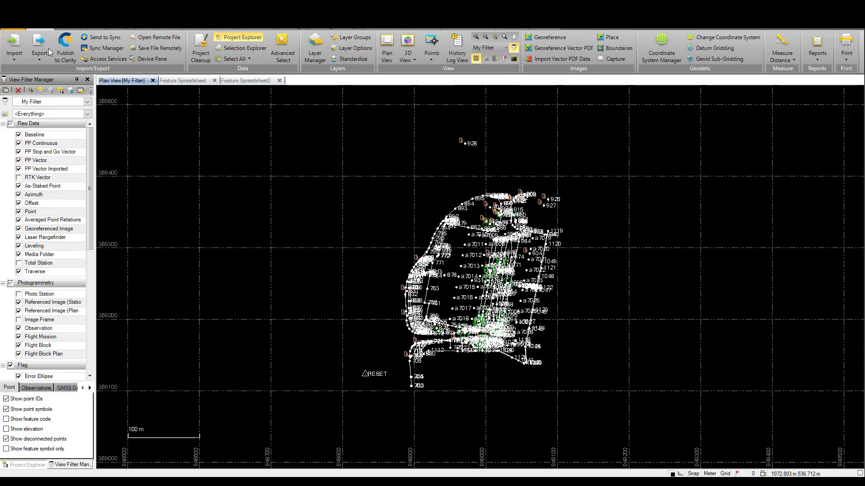
- Export the whole survey area with the DWG exporter to Processing Feature Codes.dwg, using DWG version dwg_2018
{"action": "left_click", "coordinate": [39, 45]}
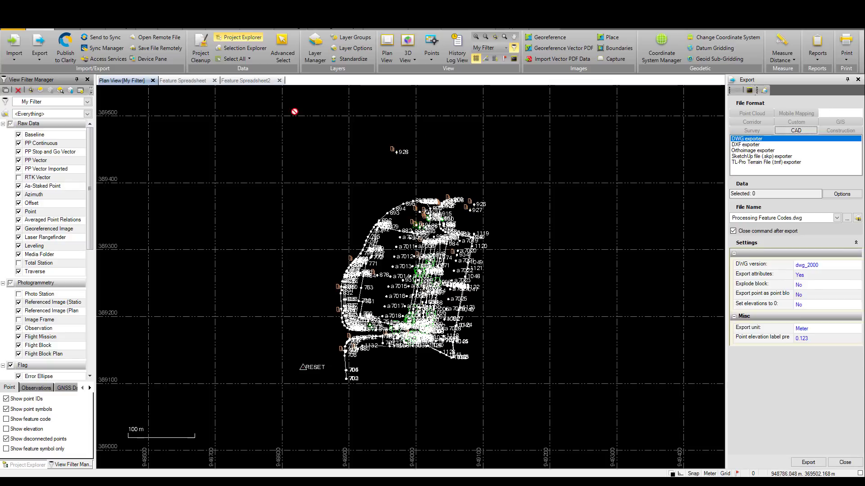
{"action": "left_click", "coordinate": [757, 193]}
{"action": "left_click_drag", "start_coordinate": [269, 115], "coordinate": [503, 405]}
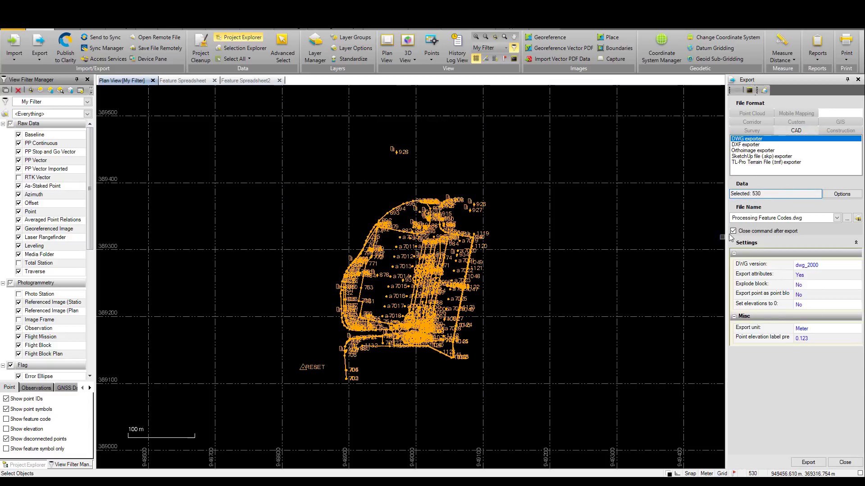
{"action": "left_click", "coordinate": [811, 265]}
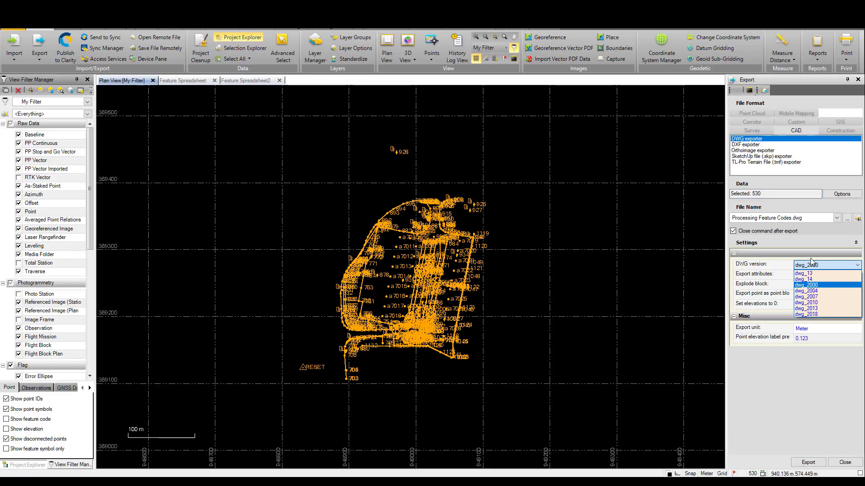
{"action": "left_click", "coordinate": [818, 315]}
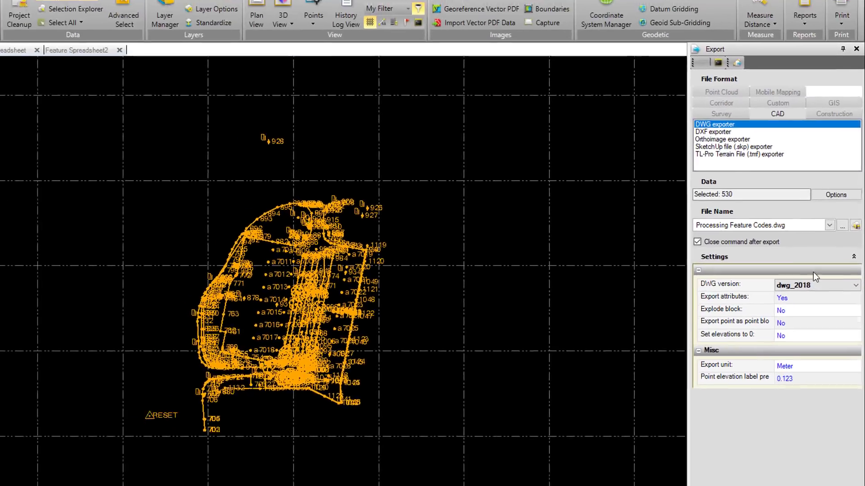
{"action": "left_click", "coordinate": [808, 463]}
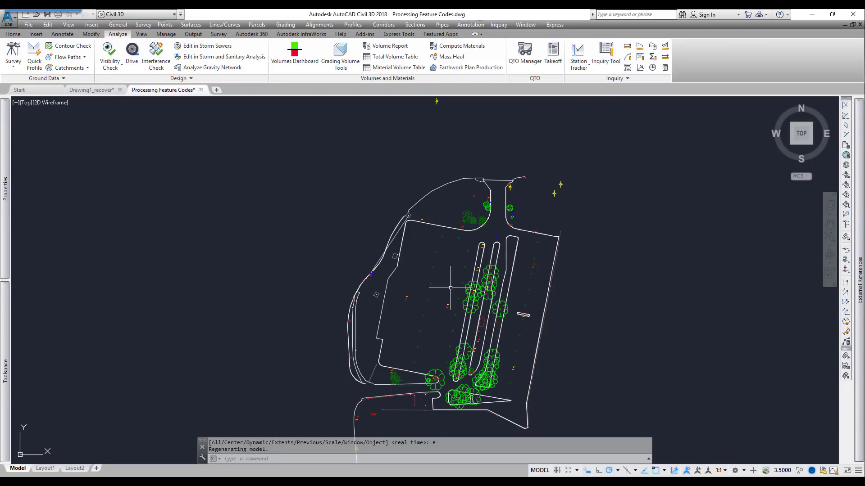
- In AutoCAD Civil 3D, open the properties of a broadleaf tree block in Processing Feature Codes.dwg and examine its extended data property set
{"action": "scroll", "coordinate": [479, 320], "scroll_direction": "up", "scroll_amount": 4}
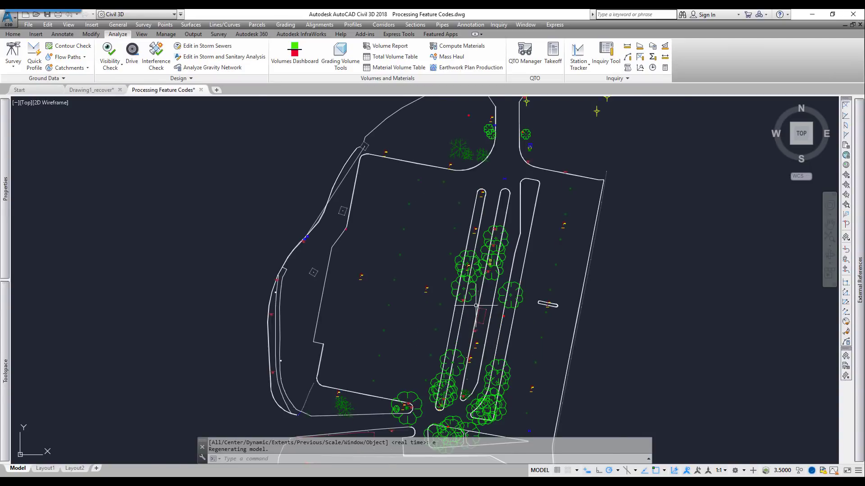
{"action": "left_click", "coordinate": [516, 292]}
{"action": "right_click", "coordinate": [518, 302]}
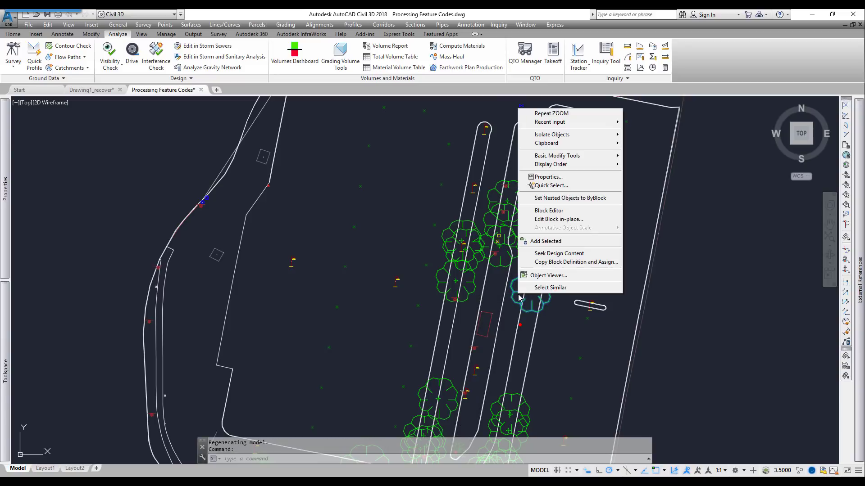
{"action": "left_click", "coordinate": [547, 177]}
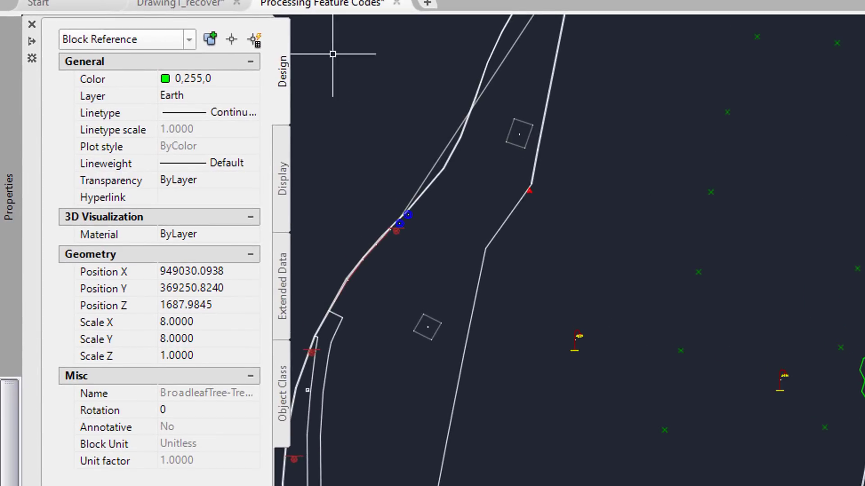
{"action": "left_click", "coordinate": [281, 292]}
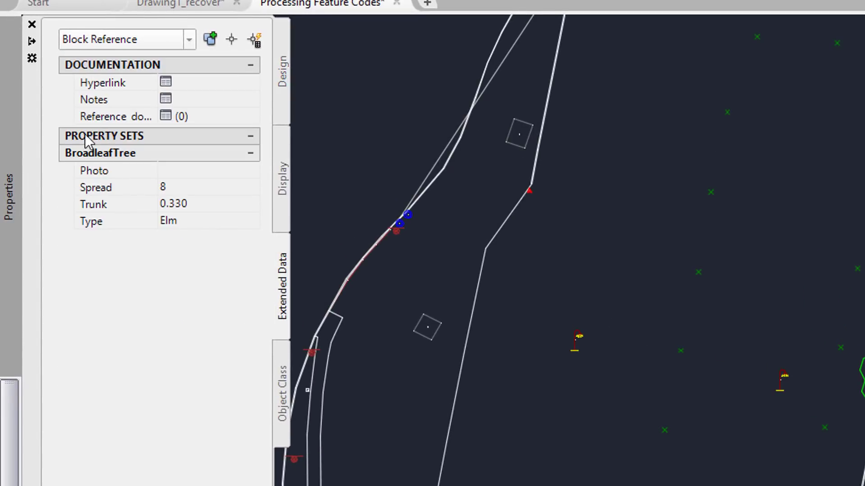